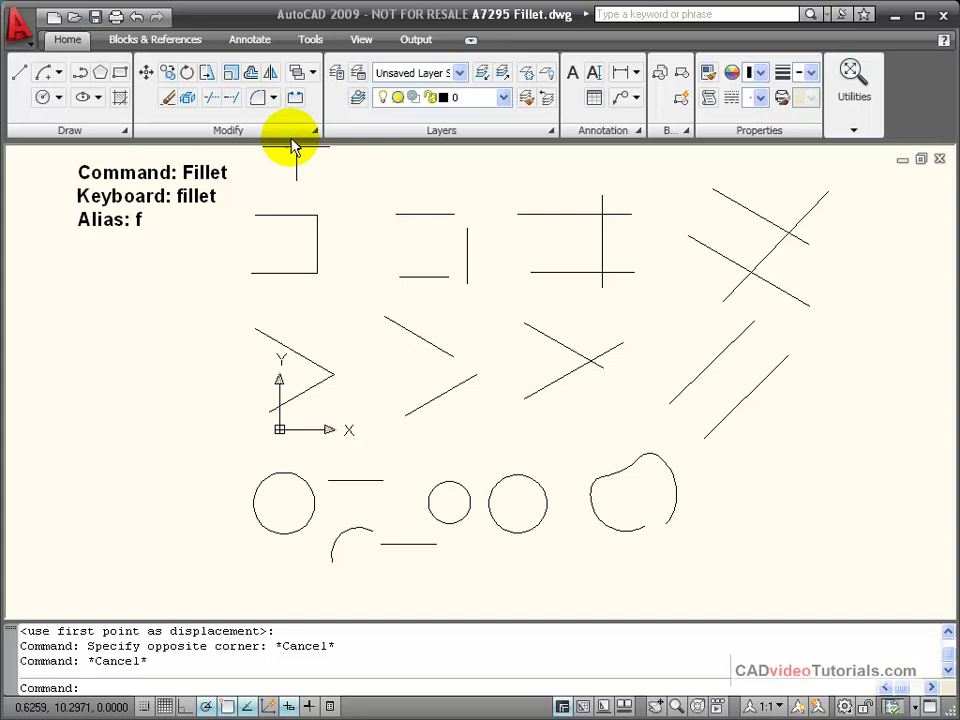
Fillet the first figure's top line and right vertical line into a 0.5 radius rounded corner
{"action": "left_click", "coordinate": [274, 100]}
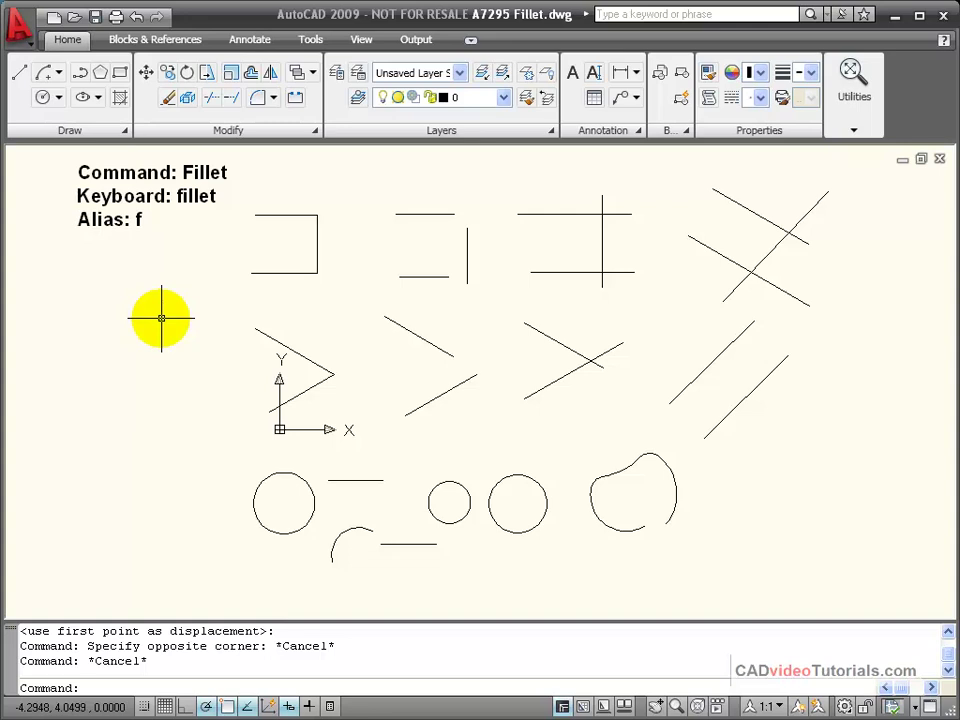
{"action": "left_click", "coordinate": [274, 96]}
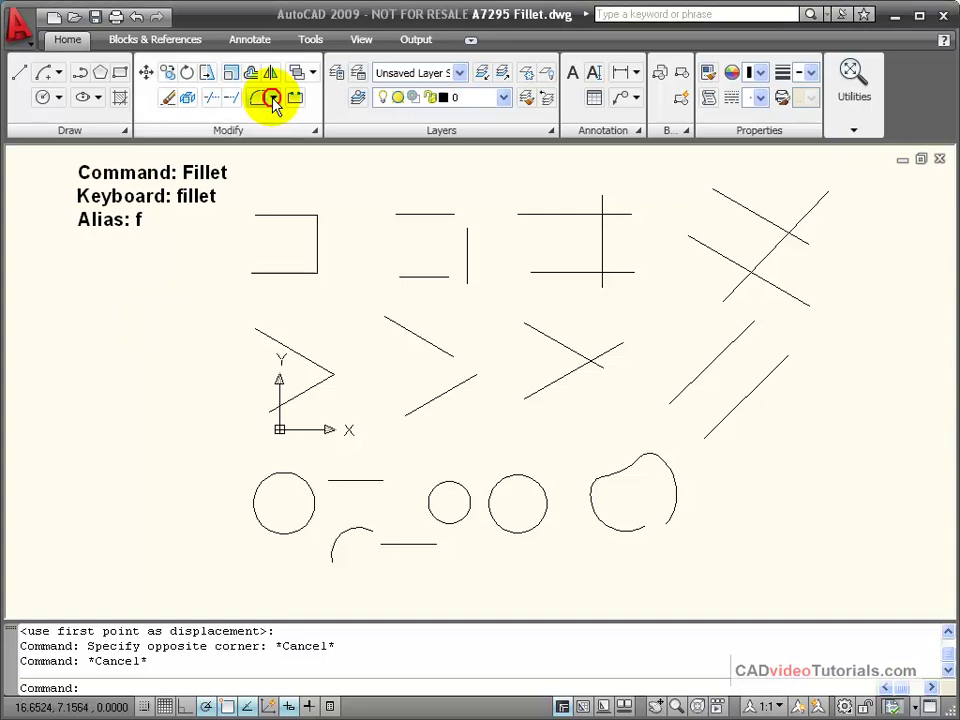
{"action": "left_click", "coordinate": [290, 127]}
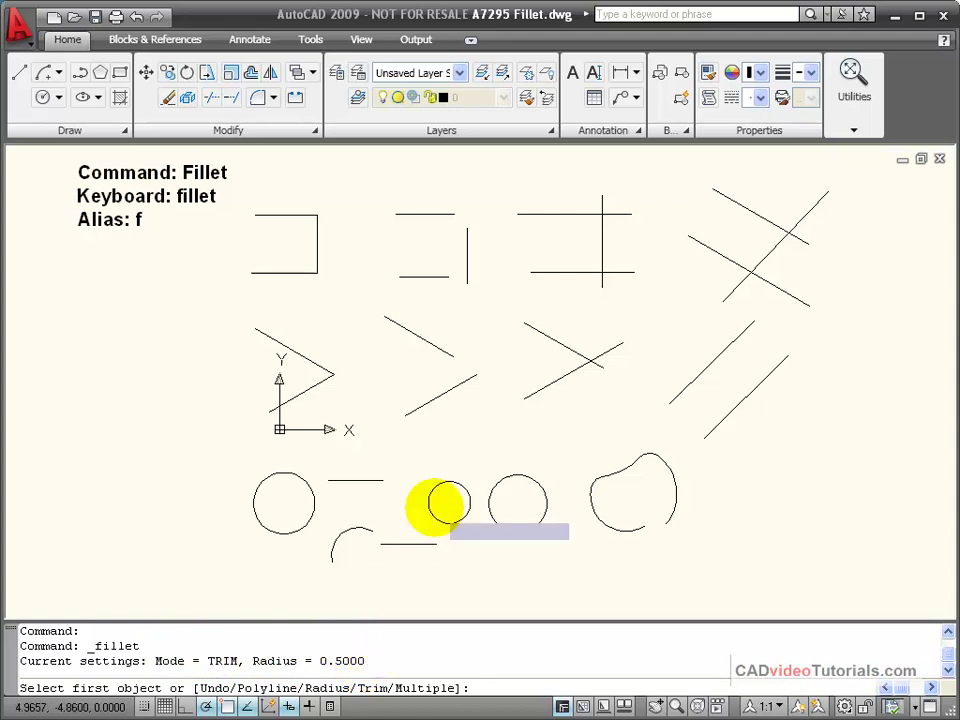
{"action": "left_click", "coordinate": [296, 213]}
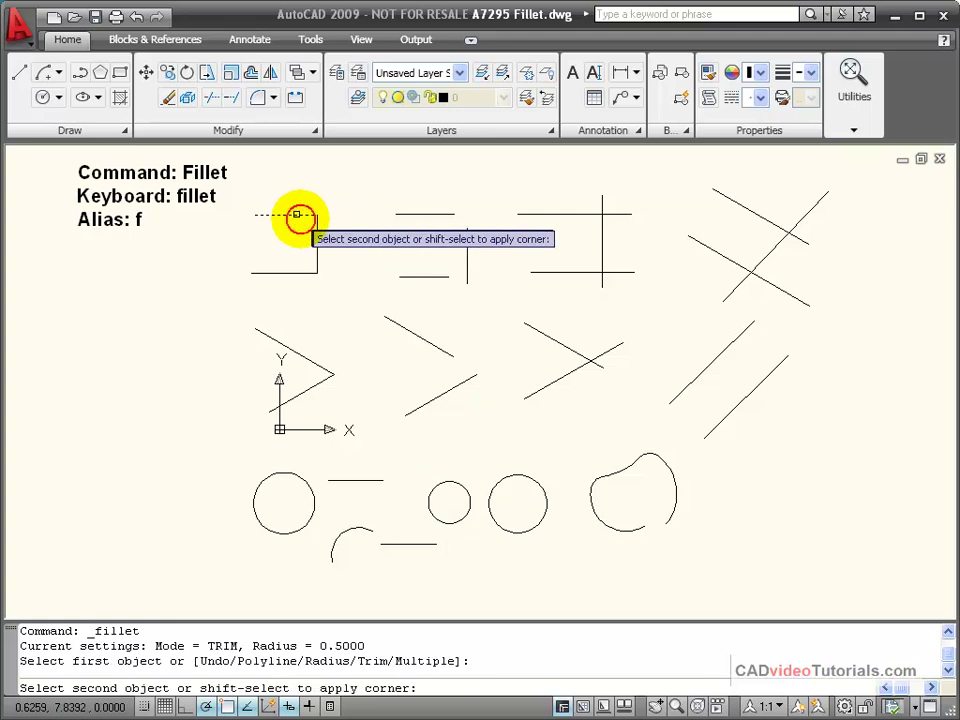
{"action": "left_click", "coordinate": [316, 239]}
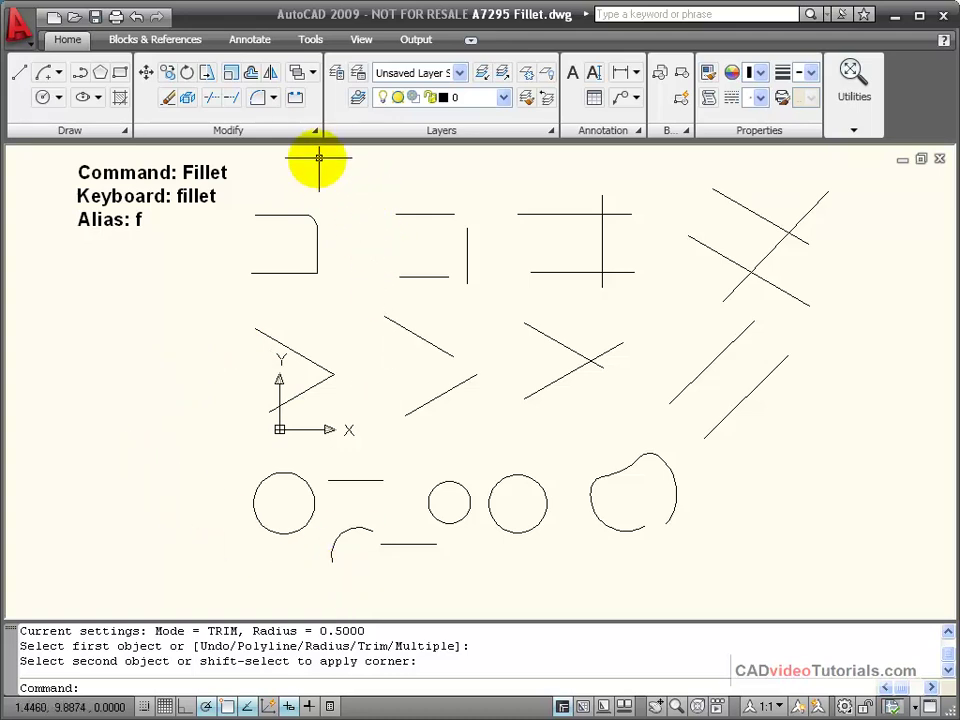
Set the fillet radius to 3/8 and round the bottom line into the vertical line
{"action": "left_click", "coordinate": [274, 100]}
{"action": "left_click", "coordinate": [281, 124]}
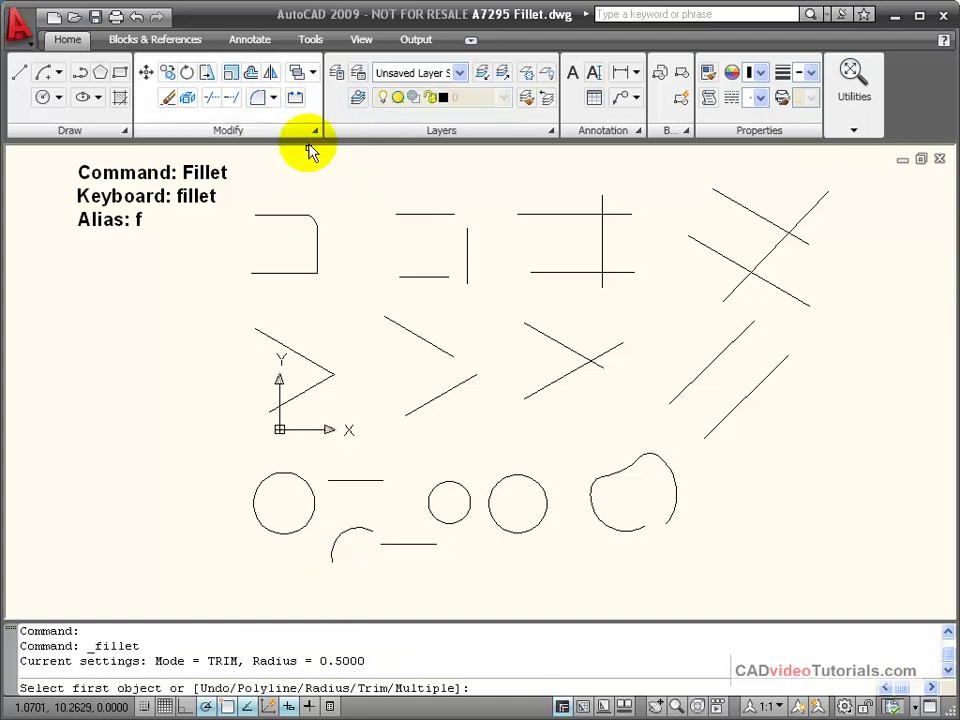
{"action": "right_click", "coordinate": [336, 222]}
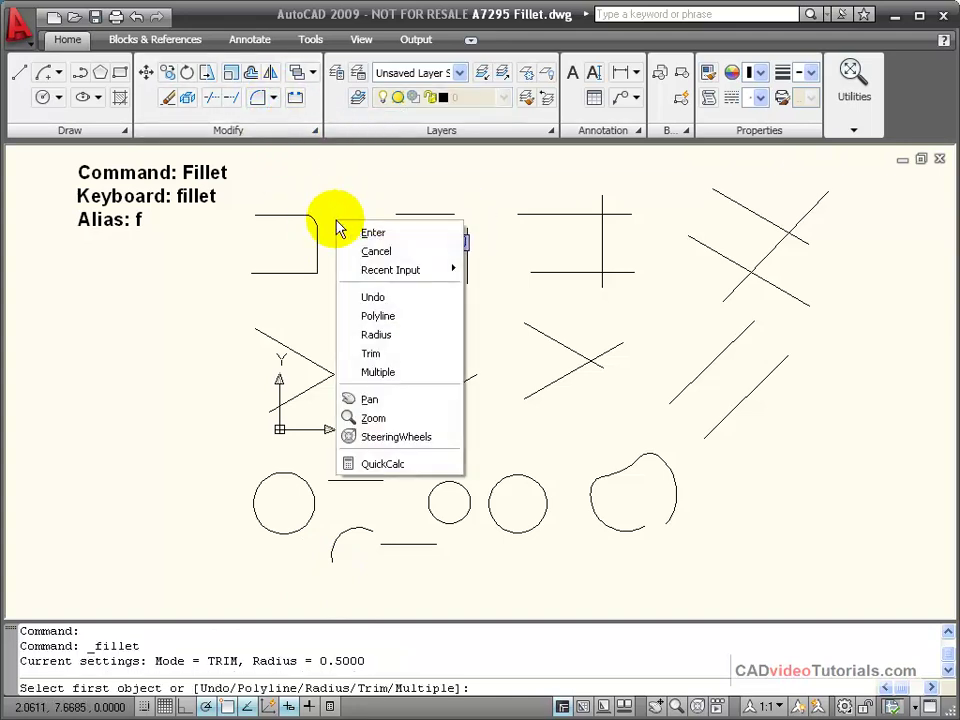
{"action": "left_click", "coordinate": [443, 335]}
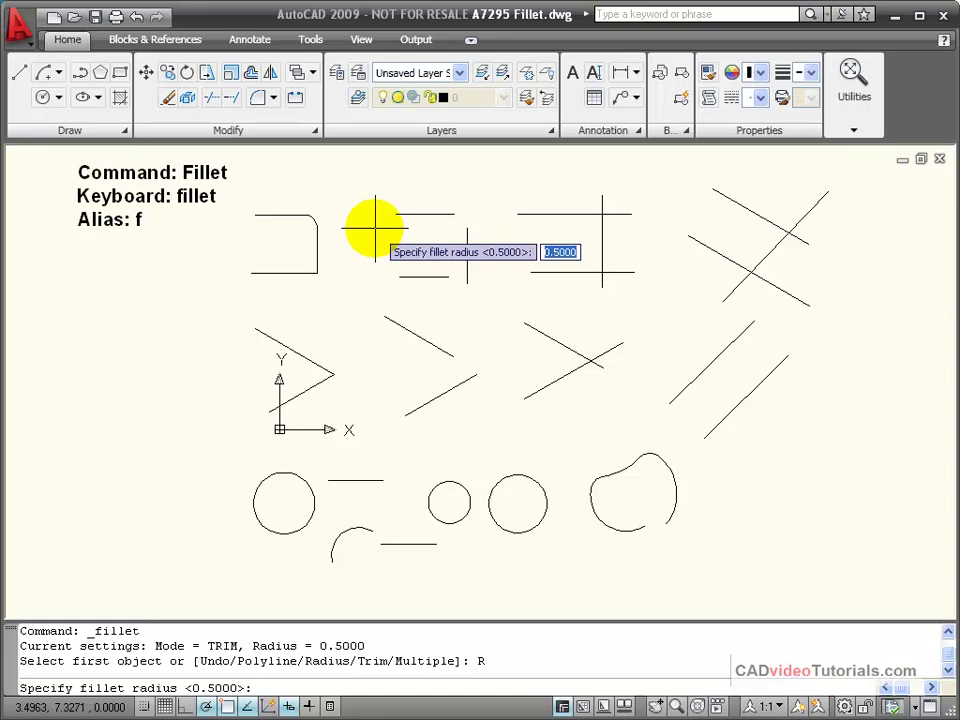
{"action": "type", "text": "3"}
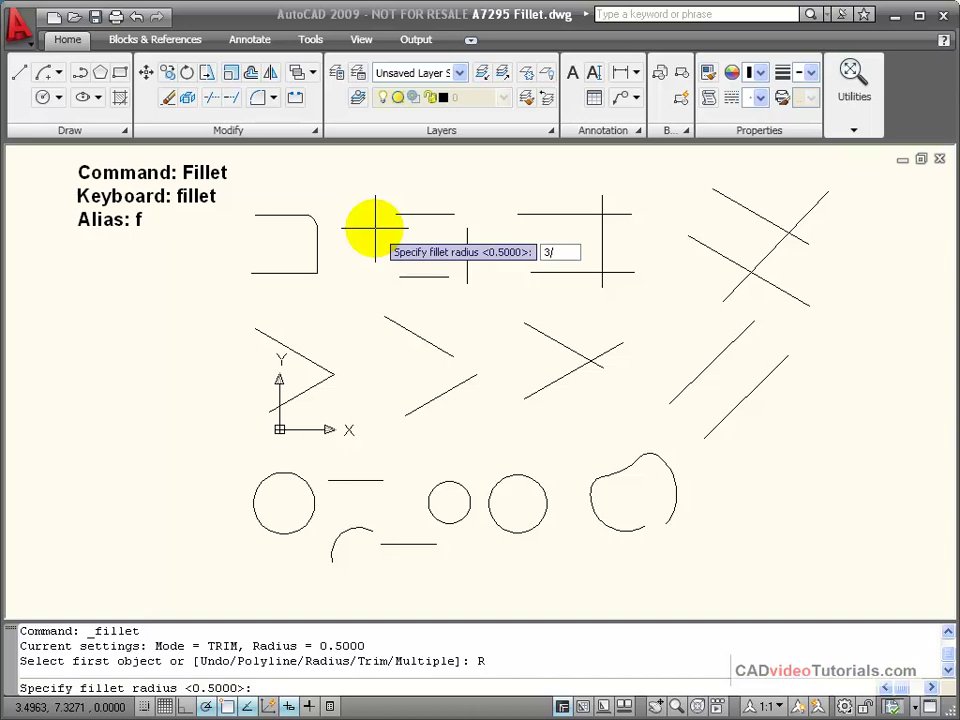
{"action": "type", "text": "/8"}
{"action": "key", "text": "Return"}
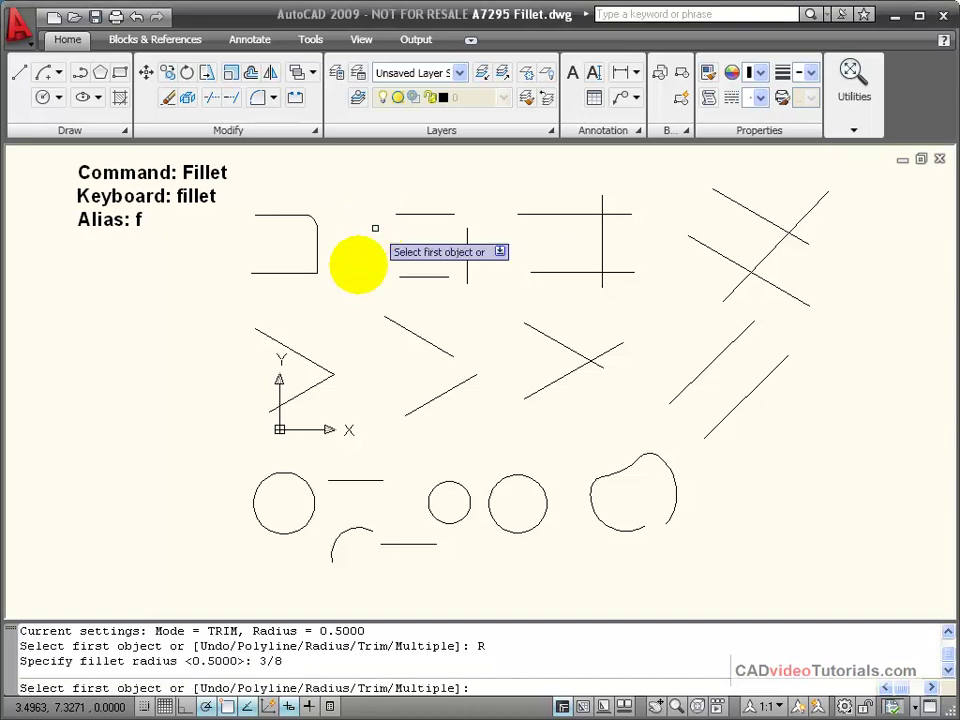
{"action": "left_click", "coordinate": [305, 268]}
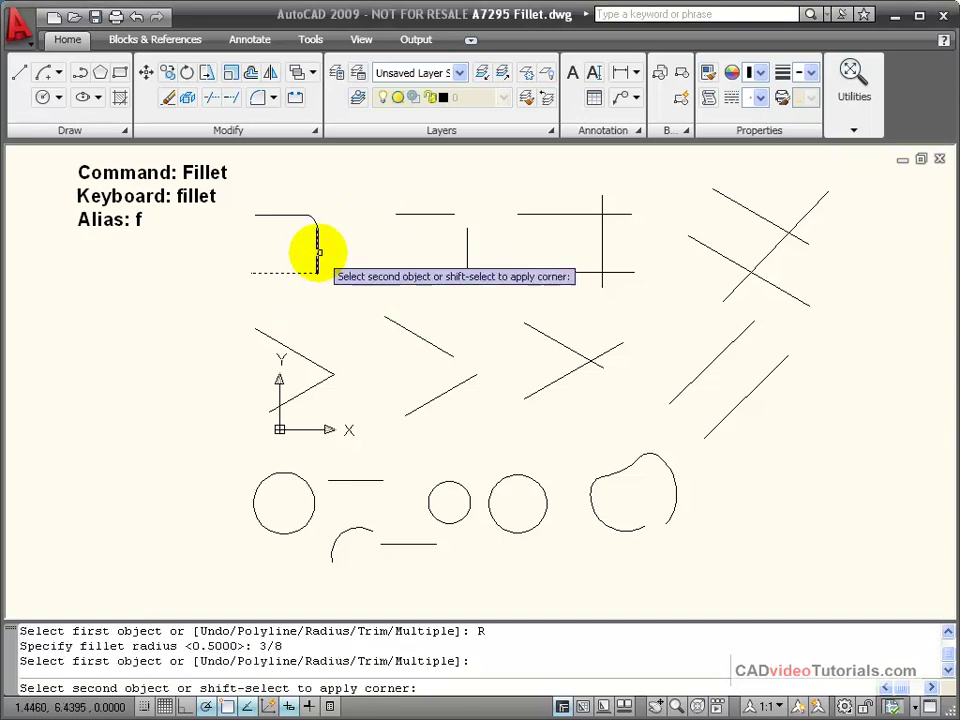
{"action": "left_click", "coordinate": [317, 251]}
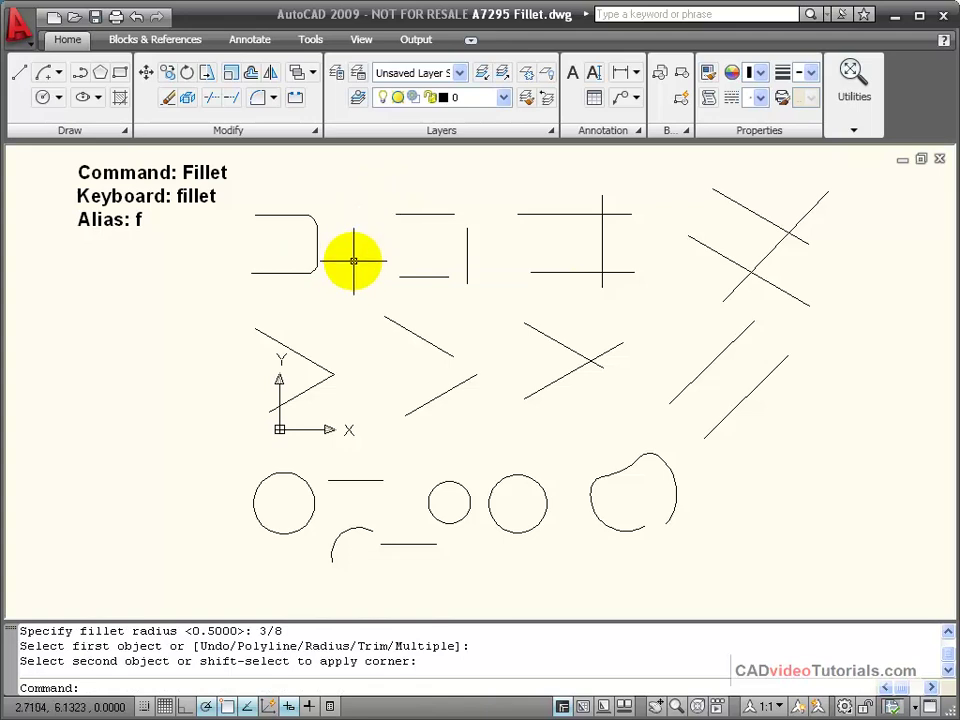
{"action": "key", "text": "Return"}
{"action": "type", "text": "r"}
{"action": "key", "text": "Return"}
{"action": "key", "text": "Return"}
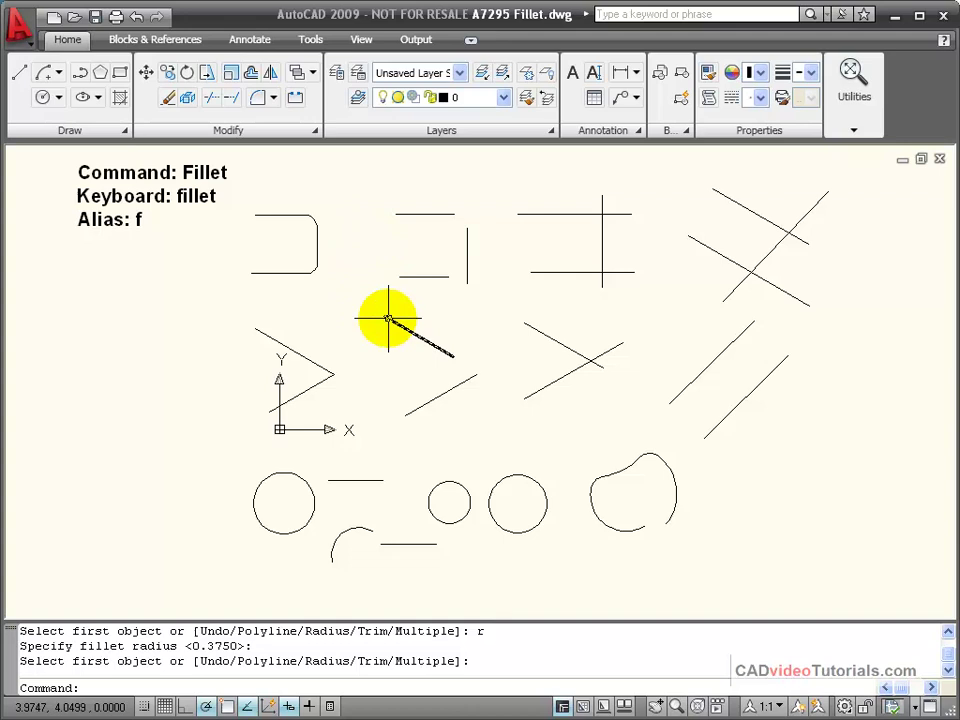
Repeat FILLET and set its radius to 0.5
{"action": "right_click", "coordinate": [361, 284]}
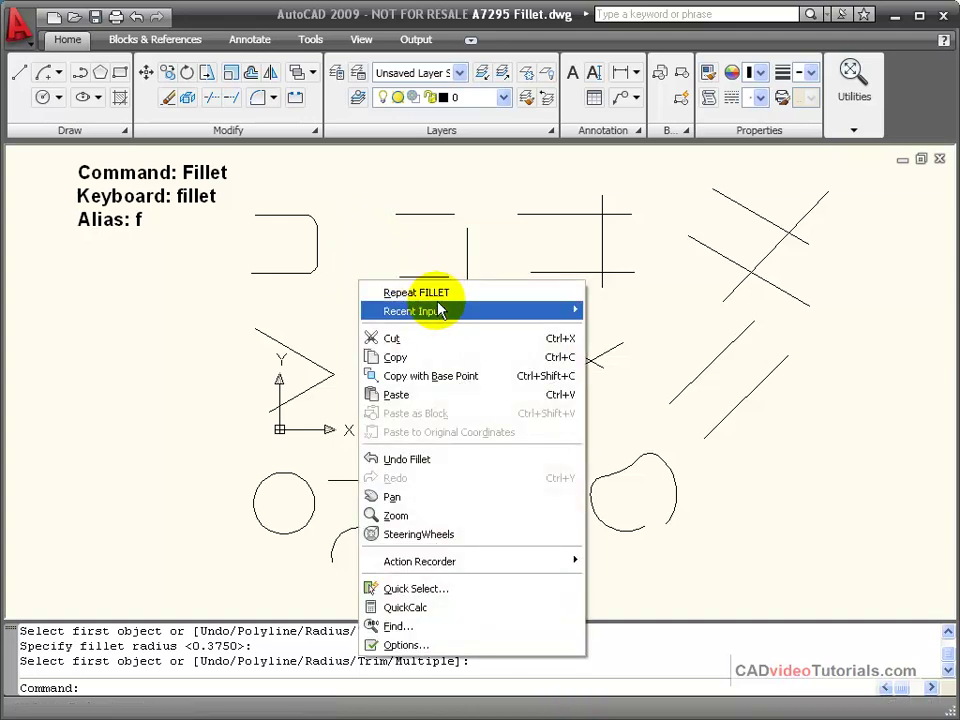
{"action": "left_click", "coordinate": [438, 298]}
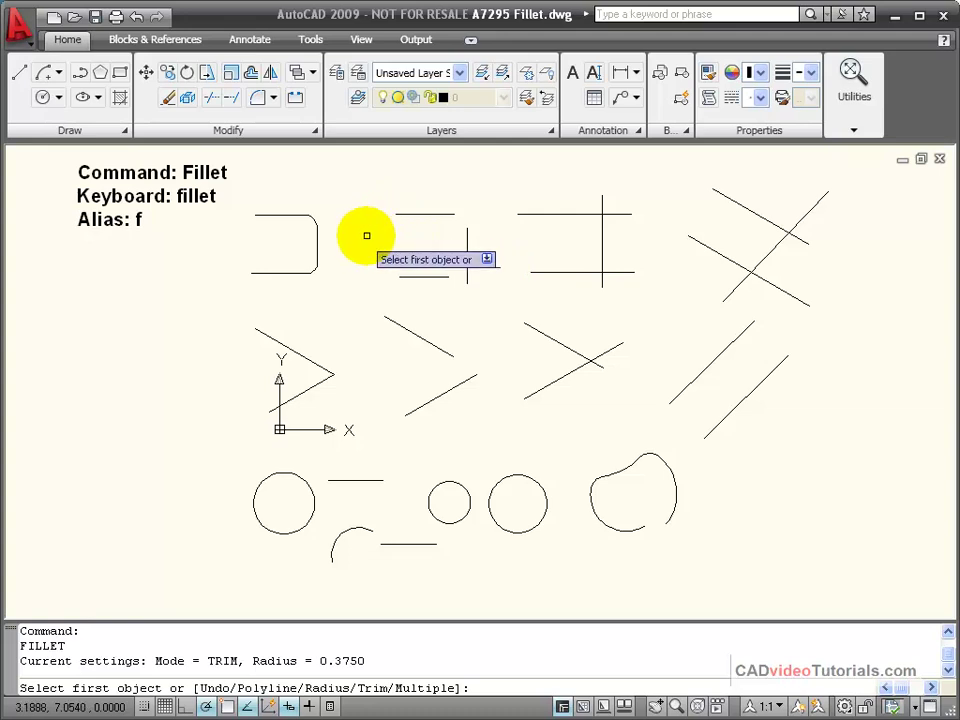
{"action": "type", "text": "r"}
{"action": "key", "text": "Return"}
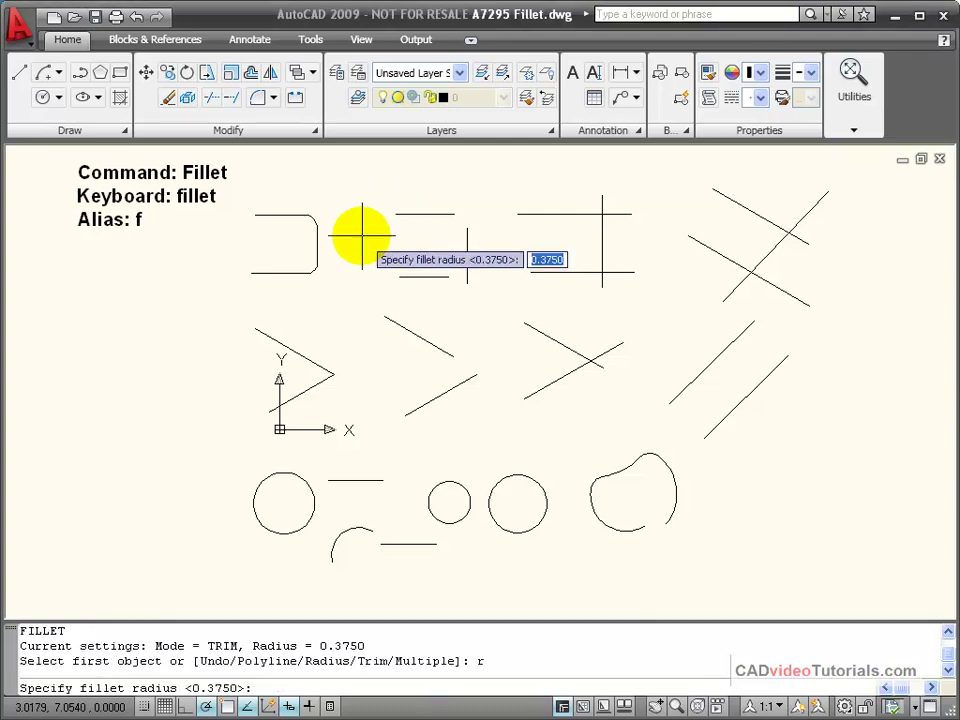
{"action": "type", "text": ".5"}
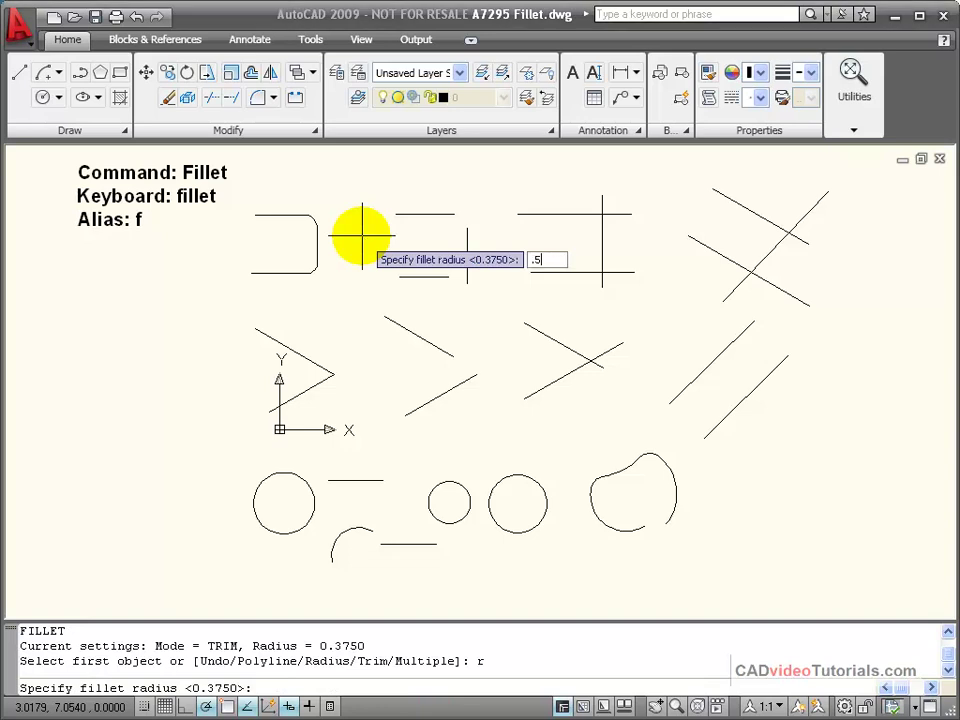
{"action": "key", "text": "Return"}
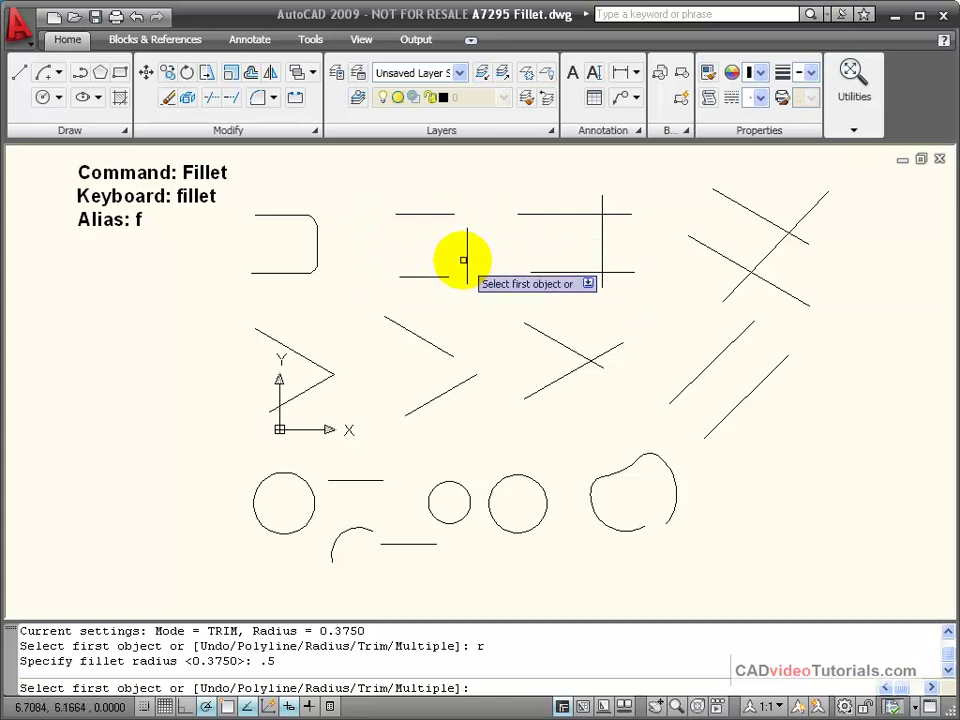
Round the second figure's top-right and bottom-right corners with 0.5 fillets
{"action": "left_click", "coordinate": [433, 213]}
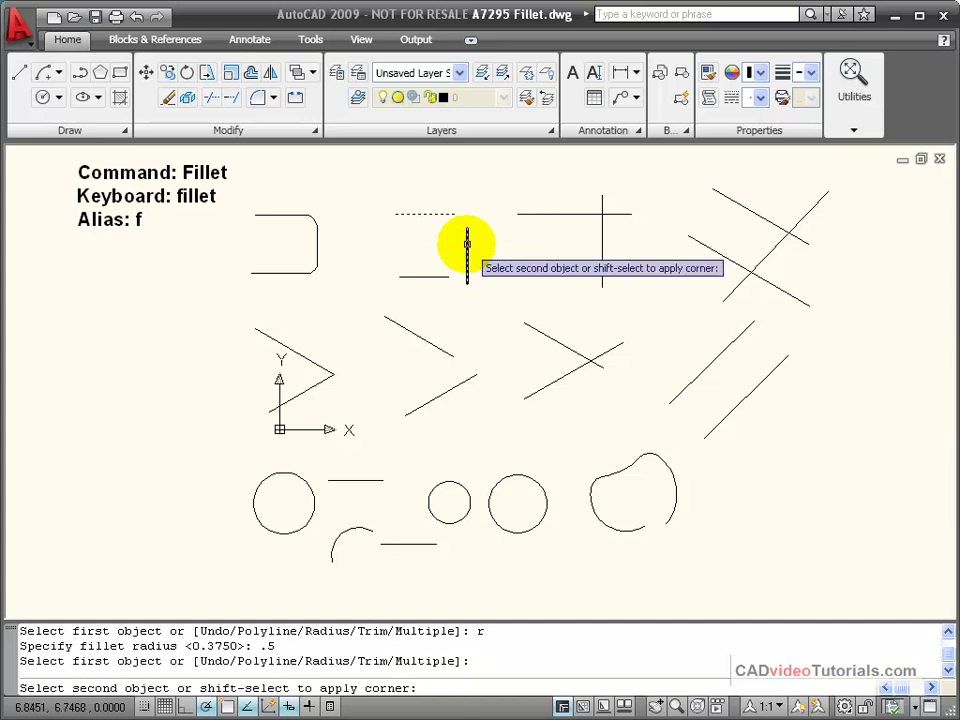
{"action": "left_click", "coordinate": [465, 245]}
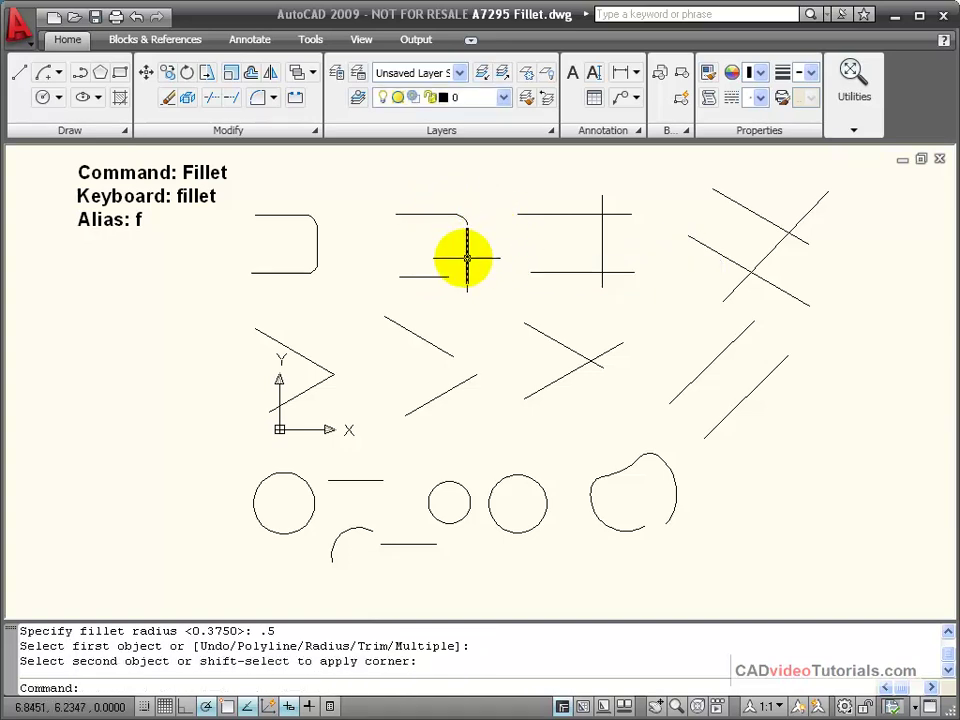
{"action": "key", "text": "Return"}
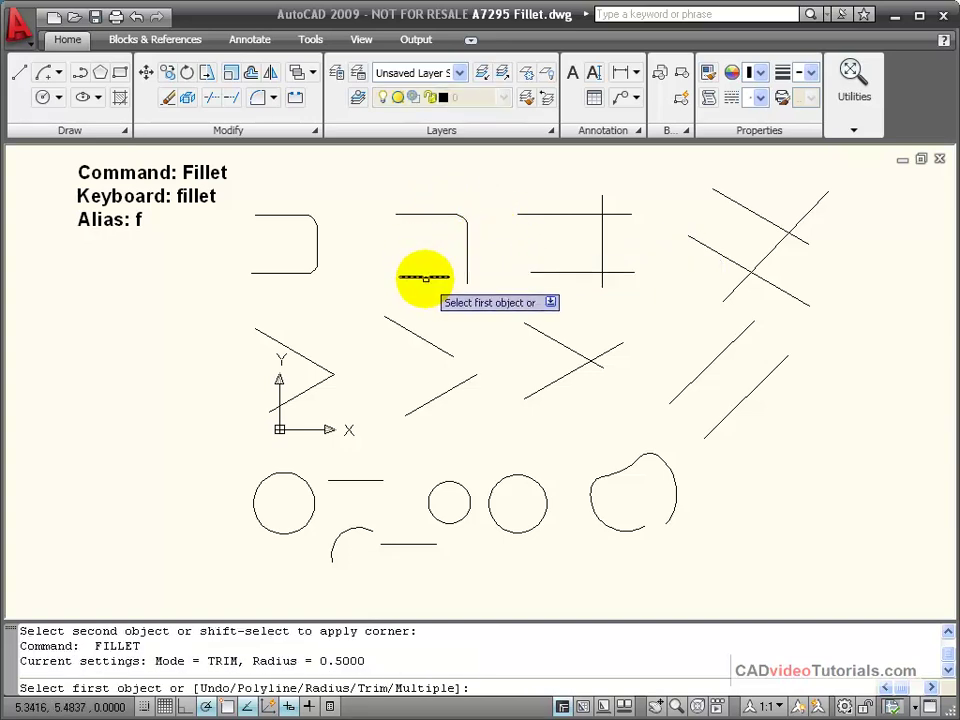
{"action": "left_click", "coordinate": [442, 274]}
{"action": "left_click", "coordinate": [465, 251]}
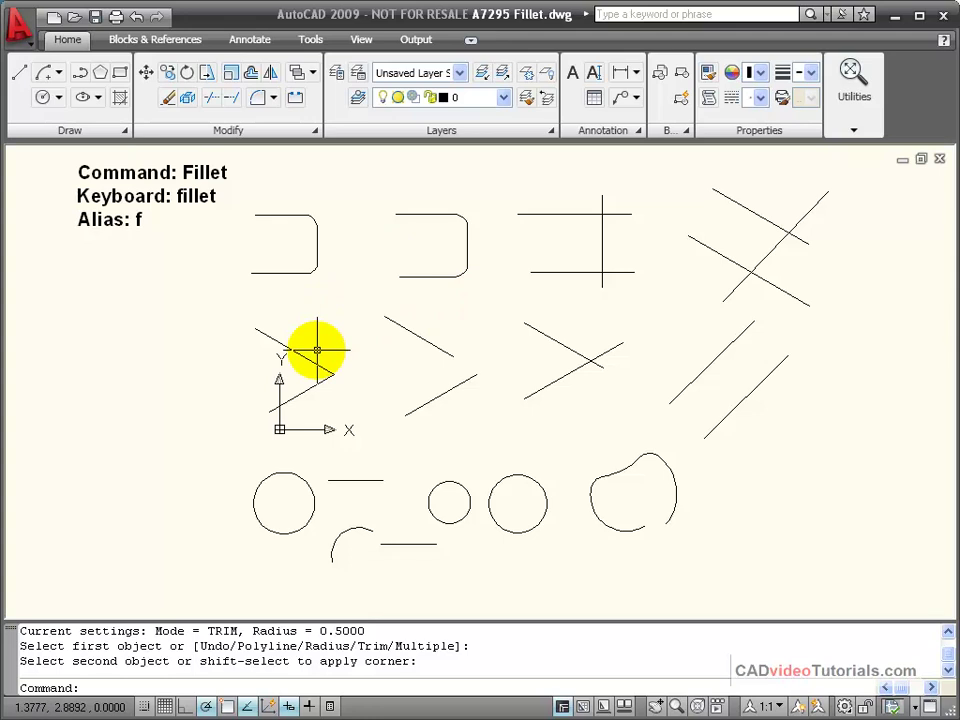
Fillet the left V's lower and upper lines, then the second V's upper and lower lines
{"action": "left_click", "coordinate": [317, 386], "text": "shift"}
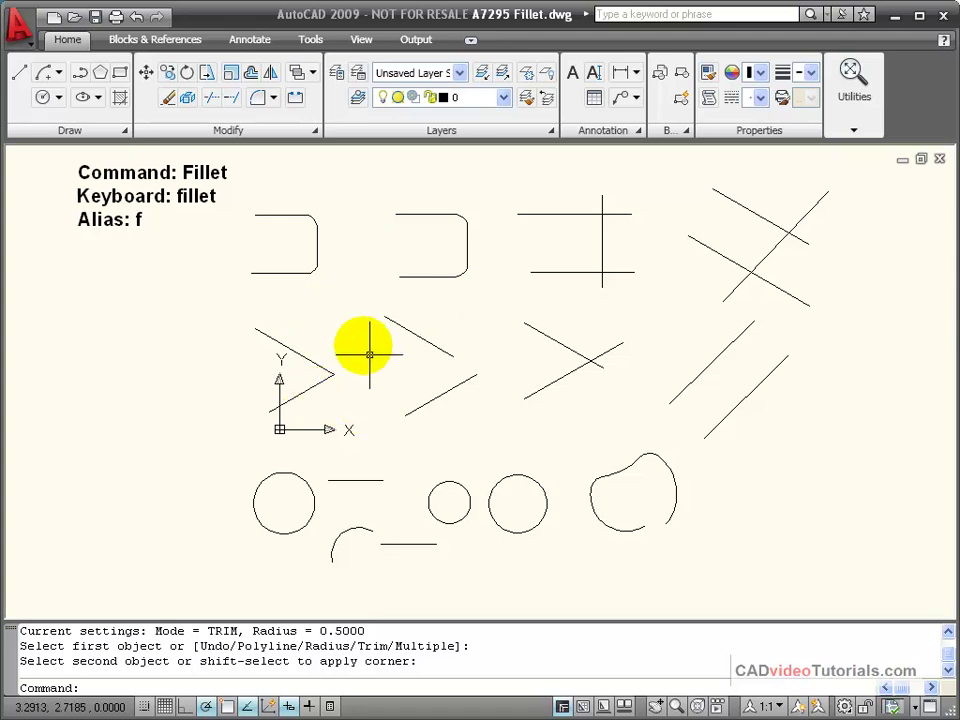
{"action": "key", "text": "Return"}
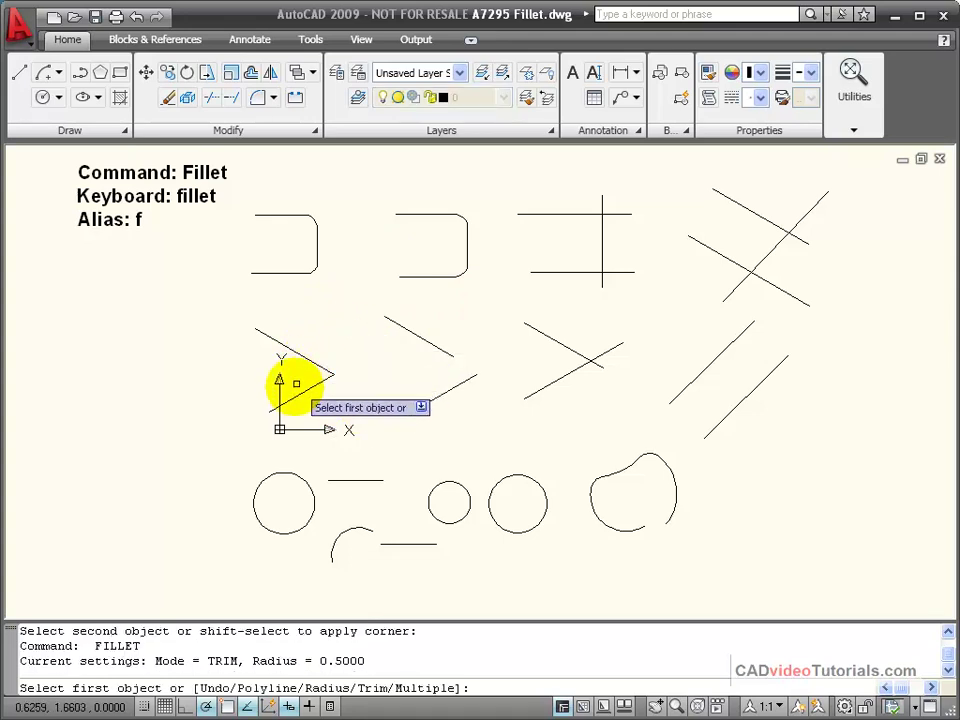
{"action": "left_click", "coordinate": [295, 392]}
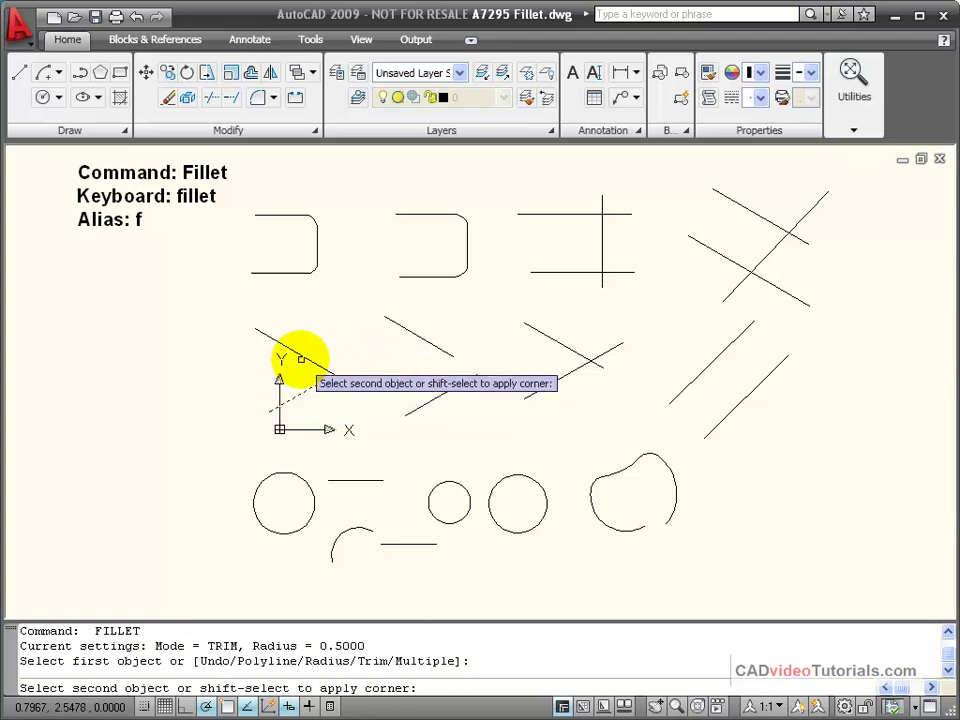
{"action": "left_click", "coordinate": [300, 355]}
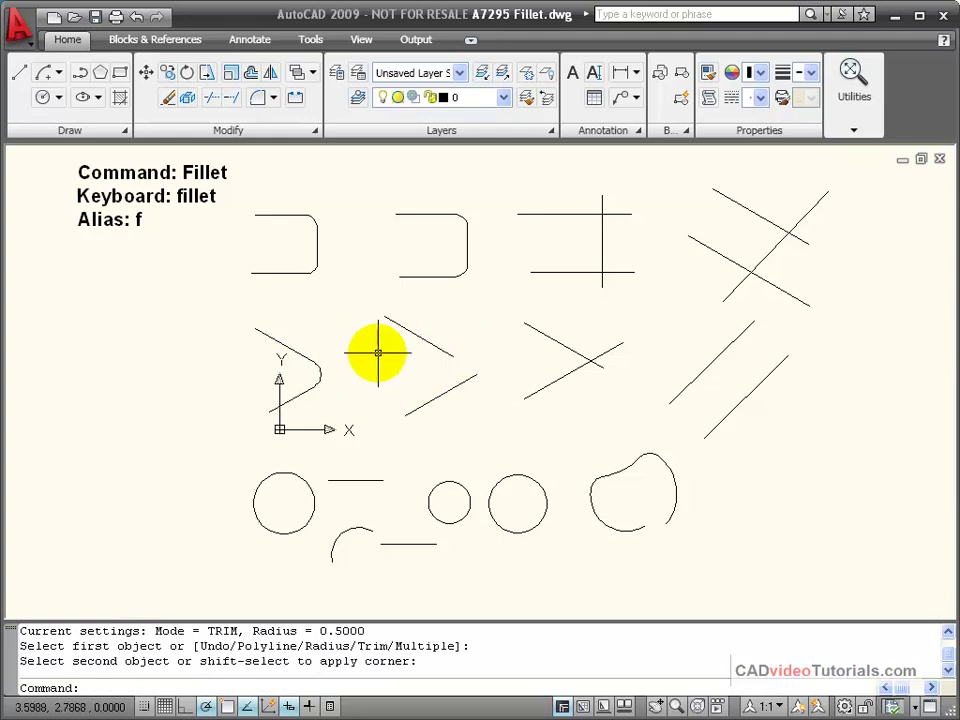
{"action": "key", "text": "Return"}
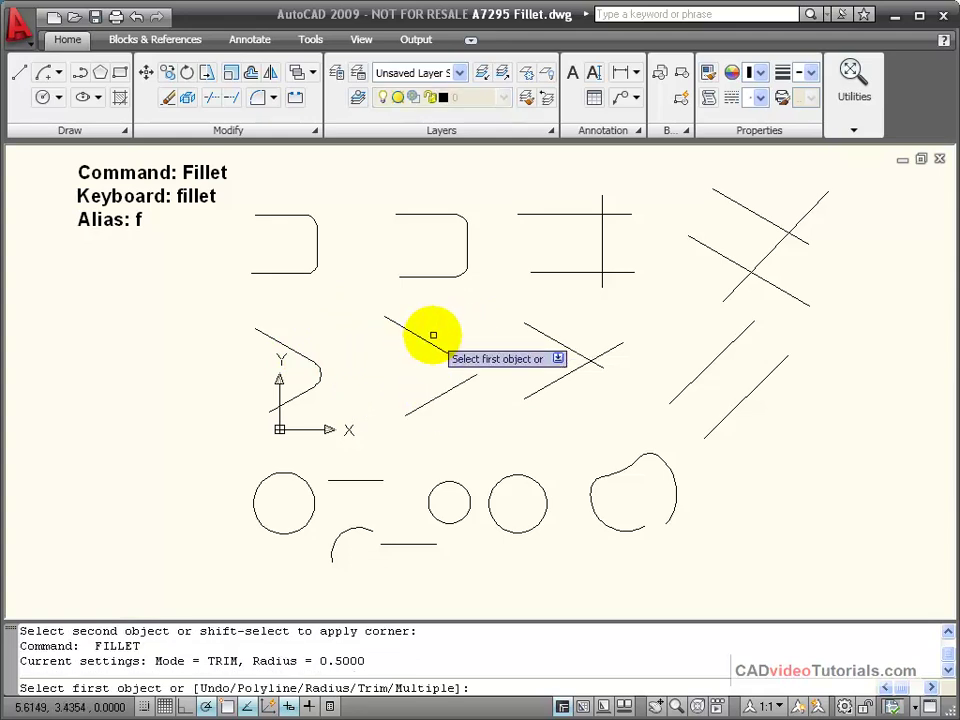
{"action": "left_click", "coordinate": [427, 339]}
{"action": "left_click", "coordinate": [435, 397]}
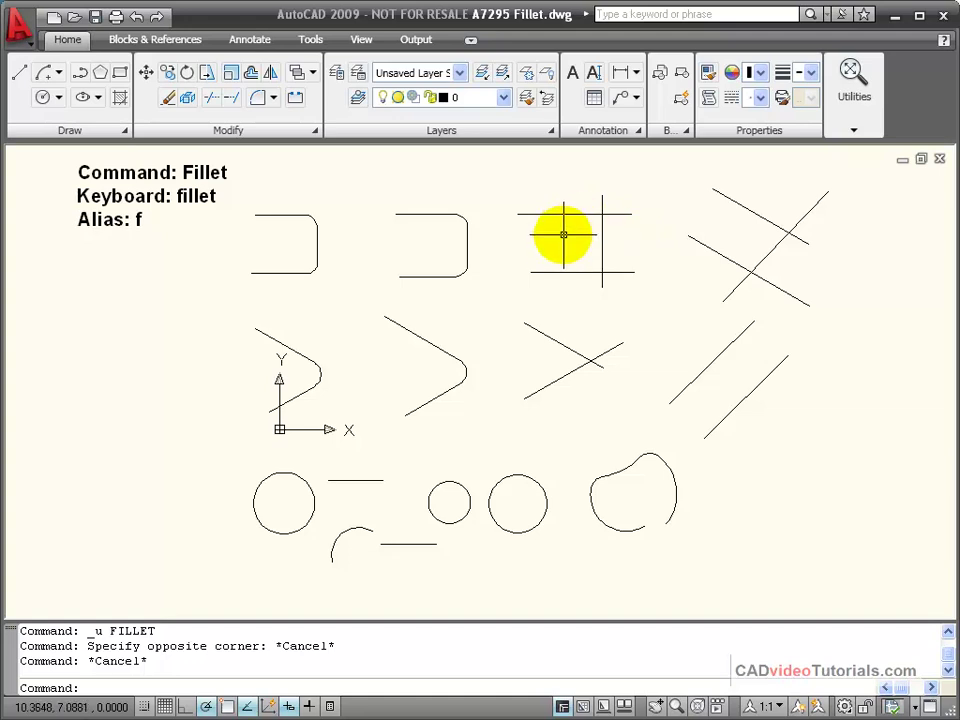
Try a fillet on the third figure's top corner, then undo it
{"action": "type", "text": "f"}
{"action": "key", "text": "Return"}
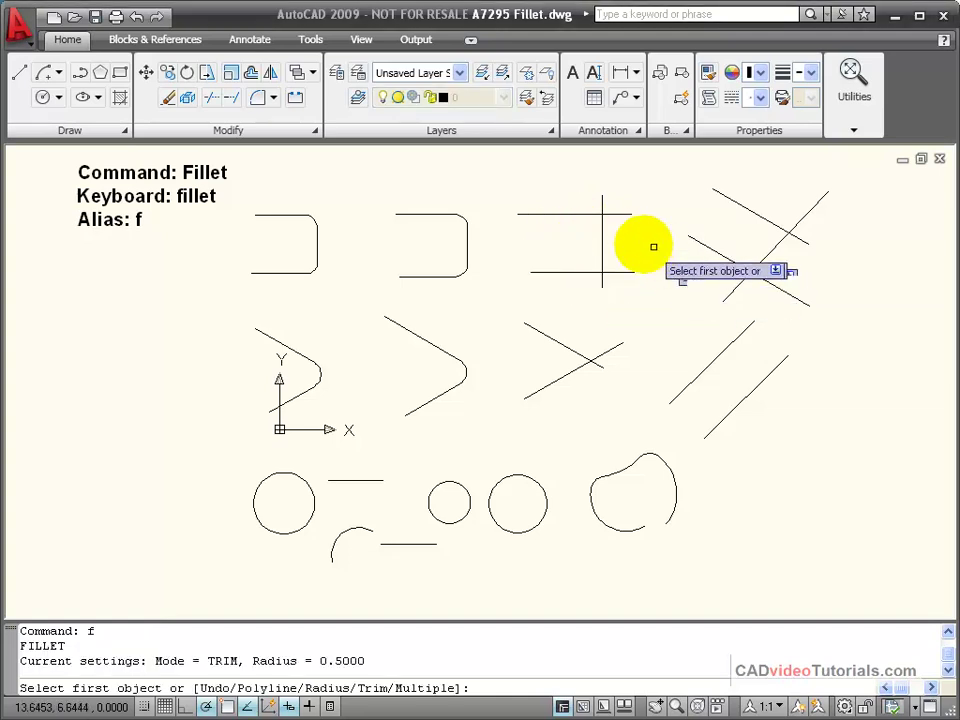
{"action": "left_click", "coordinate": [579, 214]}
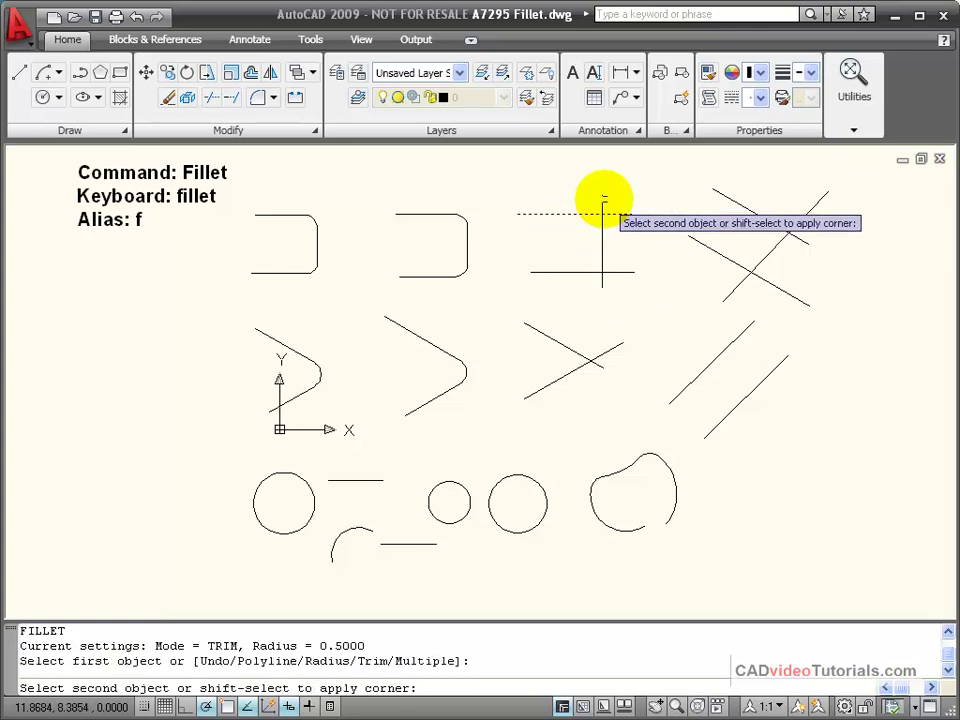
{"action": "left_click", "coordinate": [601, 200]}
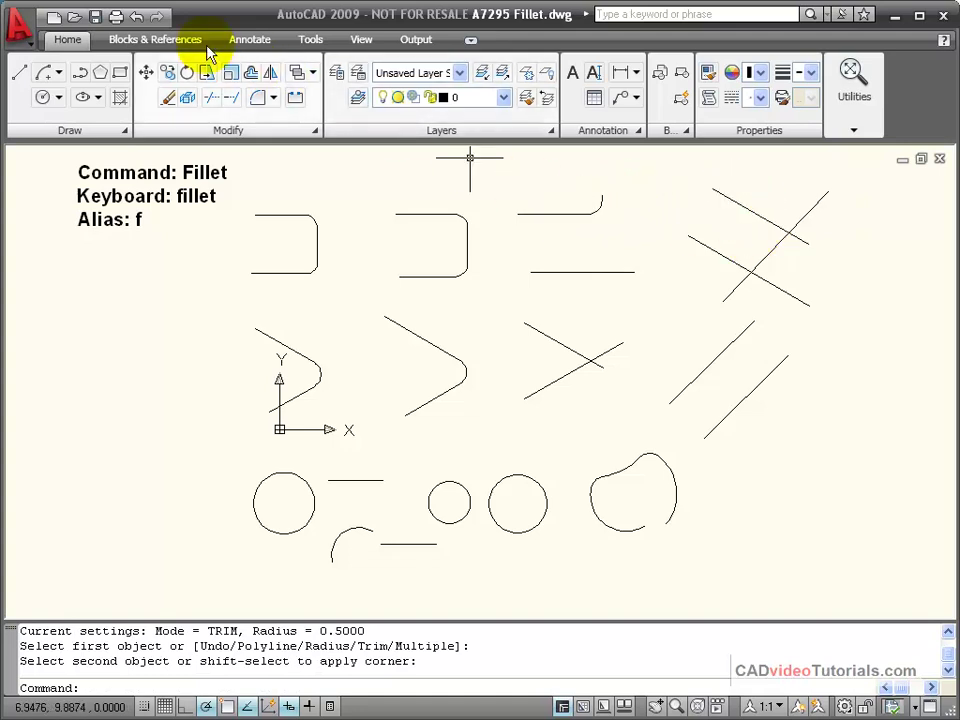
{"action": "left_click", "coordinate": [140, 18]}
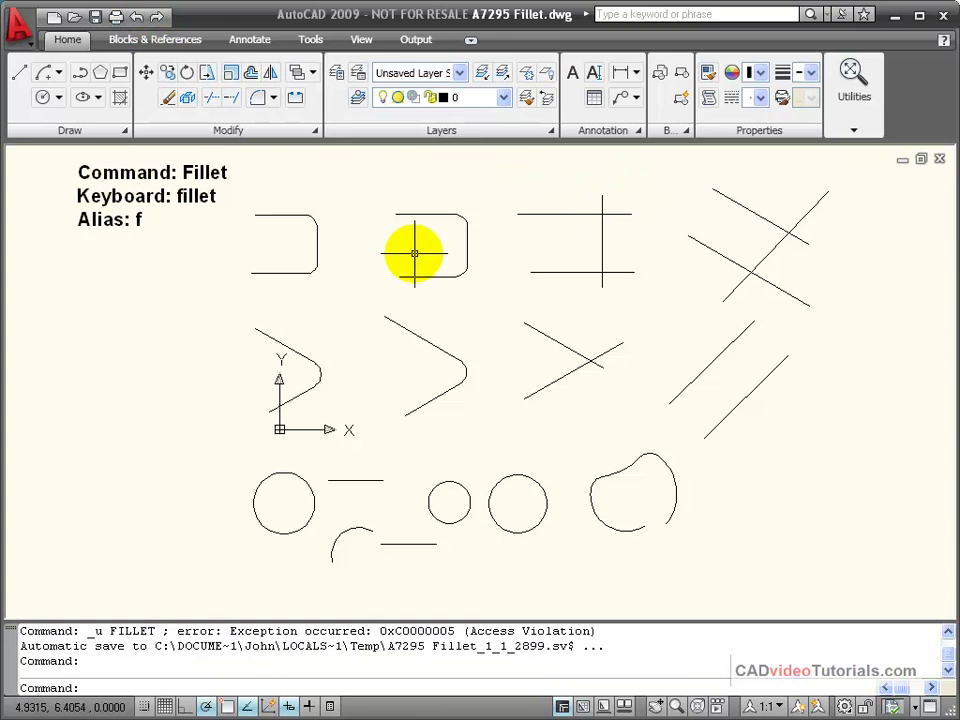
Round the third figure's top-right and bottom-right corners with fillets
{"action": "type", "text": "f"}
{"action": "key", "text": "Return"}
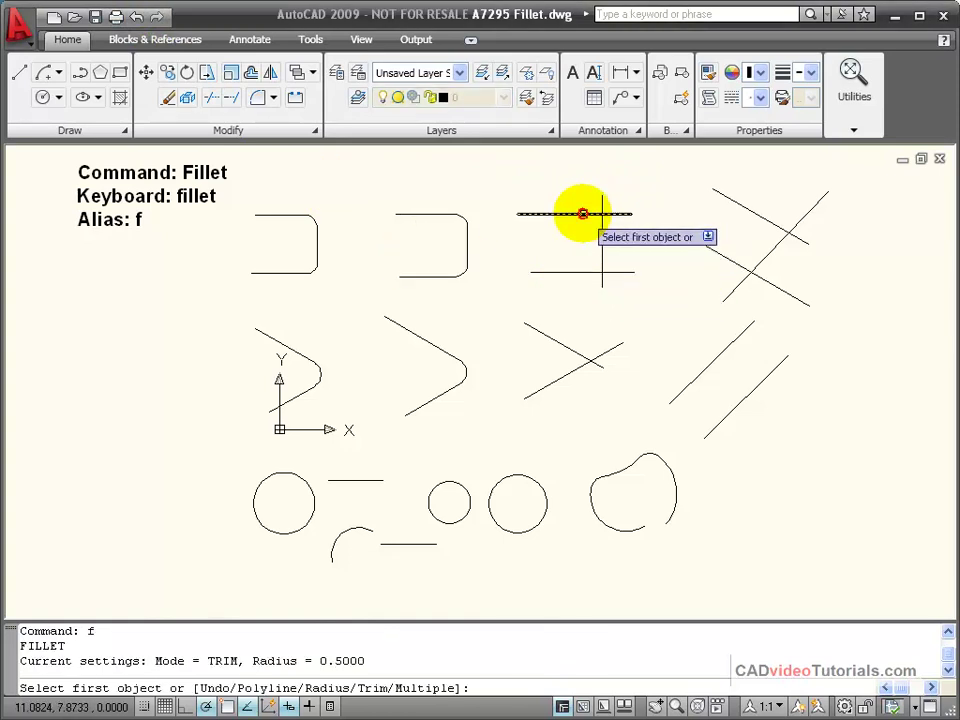
{"action": "left_click", "coordinate": [583, 214]}
{"action": "left_click", "coordinate": [602, 230]}
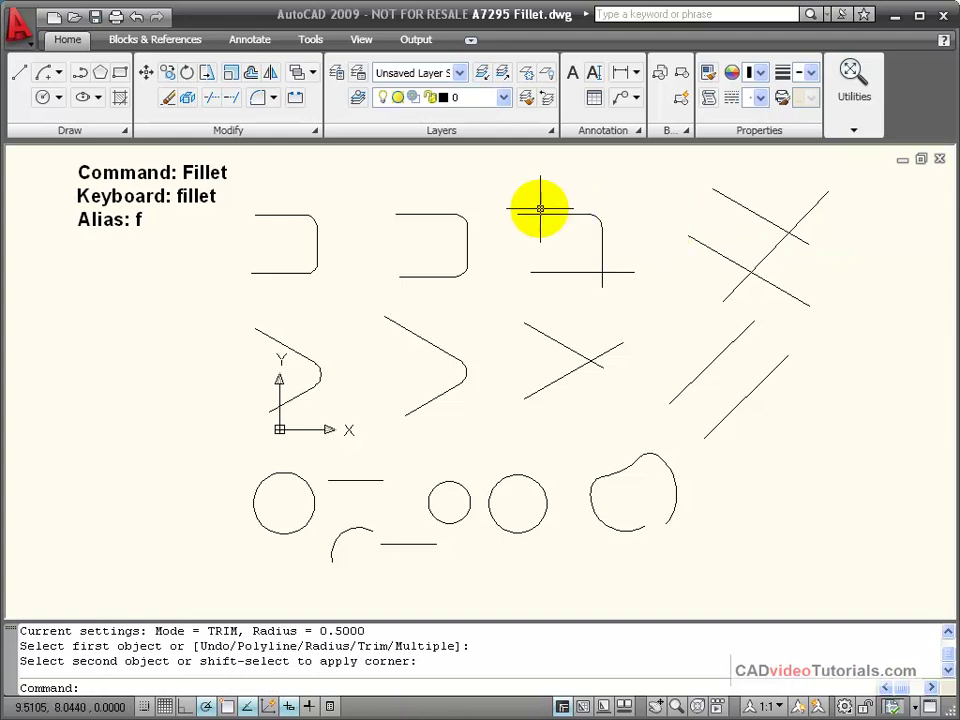
{"action": "type", "text": "f"}
{"action": "key", "text": "Return"}
{"action": "left_click", "coordinate": [582, 271]}
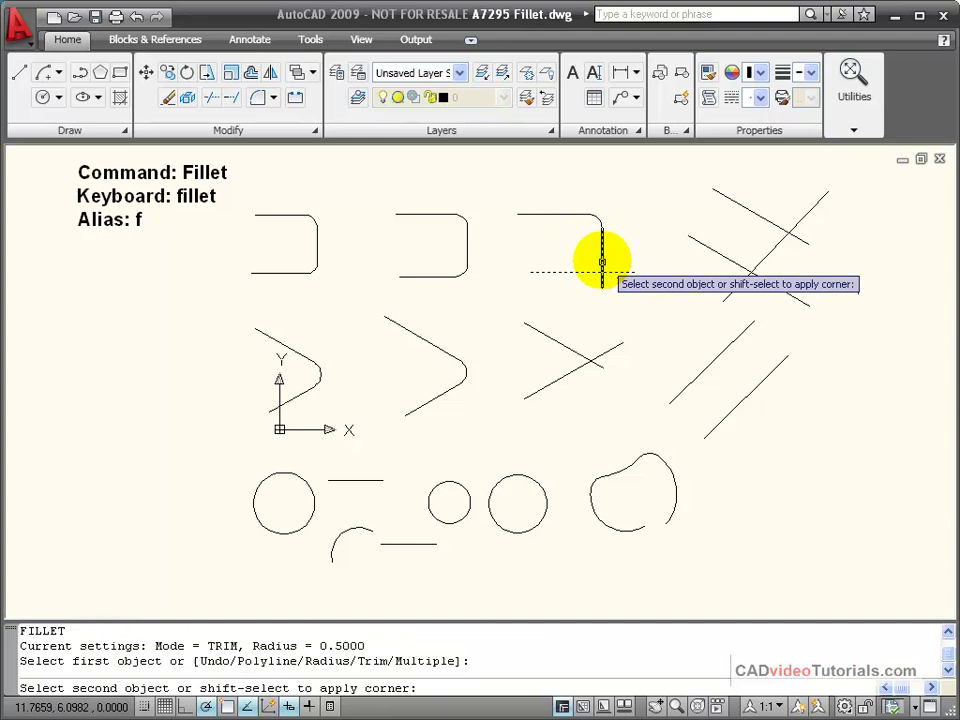
{"action": "left_click", "coordinate": [605, 255]}
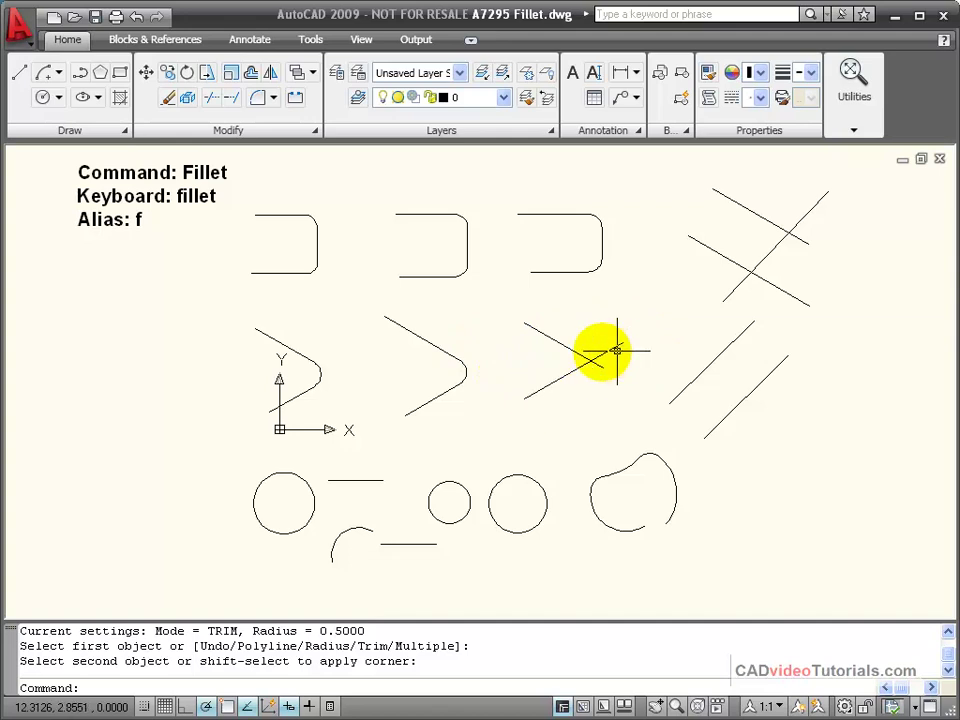
Fillet the two crossing lines, undo it, and refillet them with different picks
{"action": "type", "text": "f"}
{"action": "key", "text": "Return"}
{"action": "left_click", "coordinate": [555, 341]}
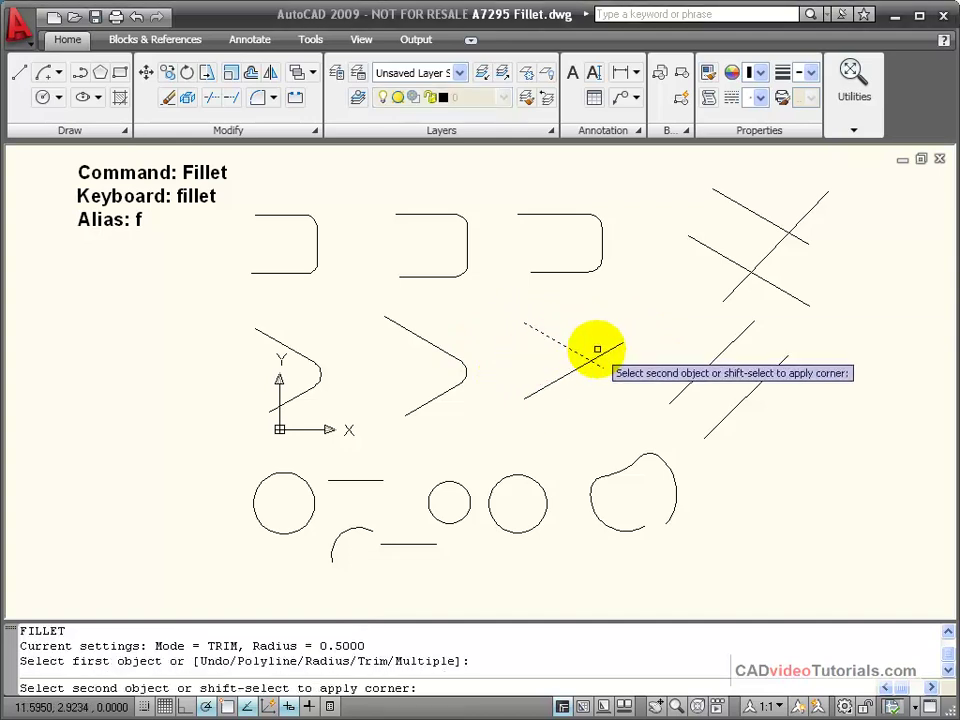
{"action": "left_click", "coordinate": [602, 352]}
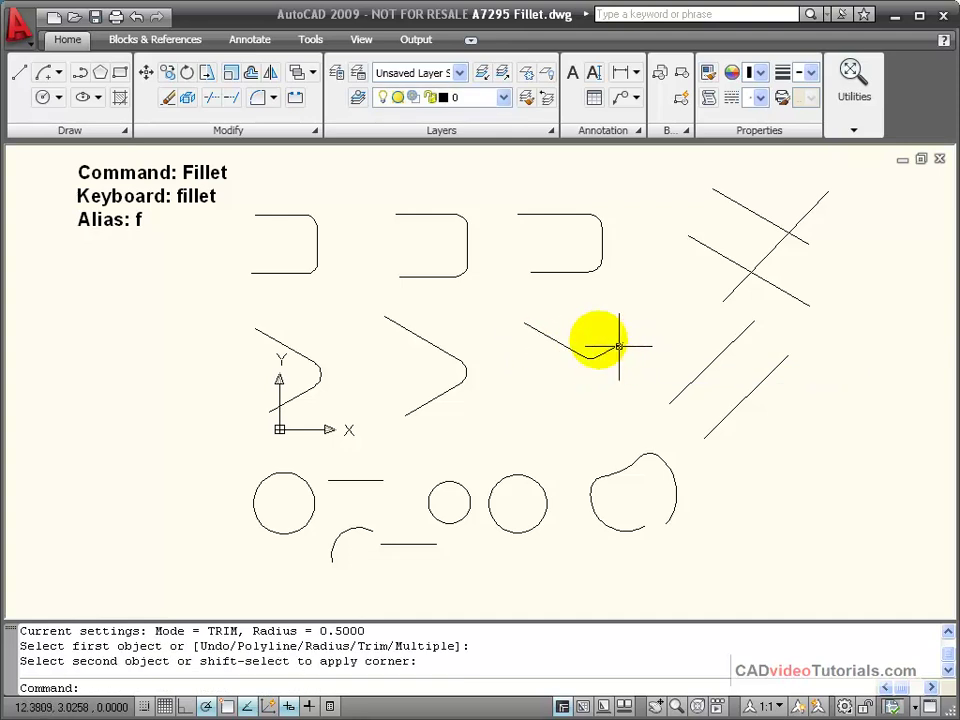
{"action": "left_click", "coordinate": [136, 18]}
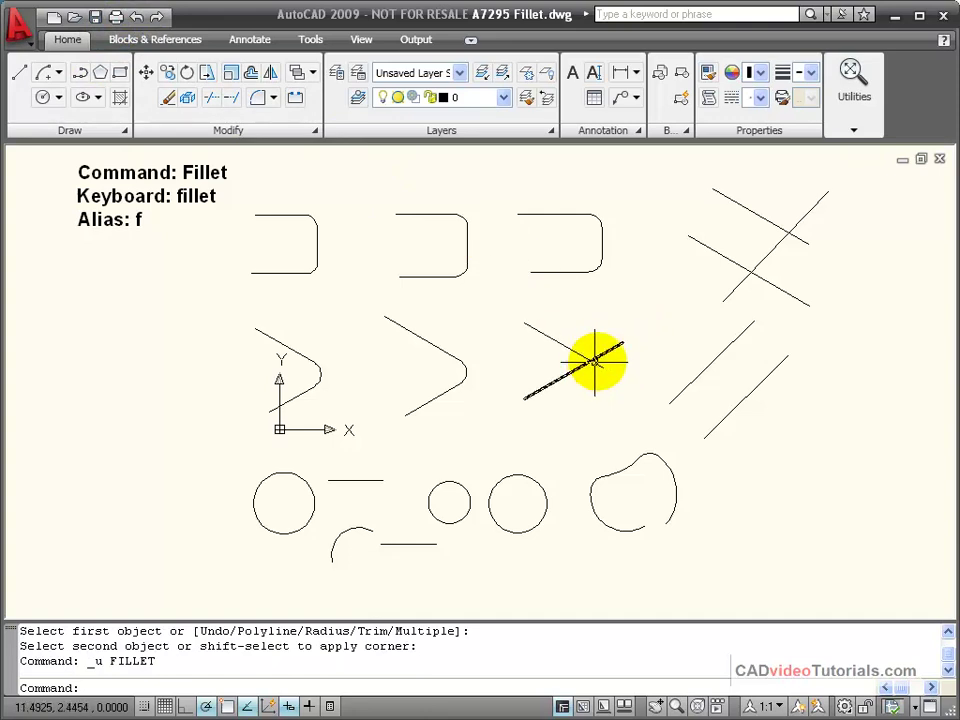
{"action": "type", "text": "f"}
{"action": "key", "text": "Return"}
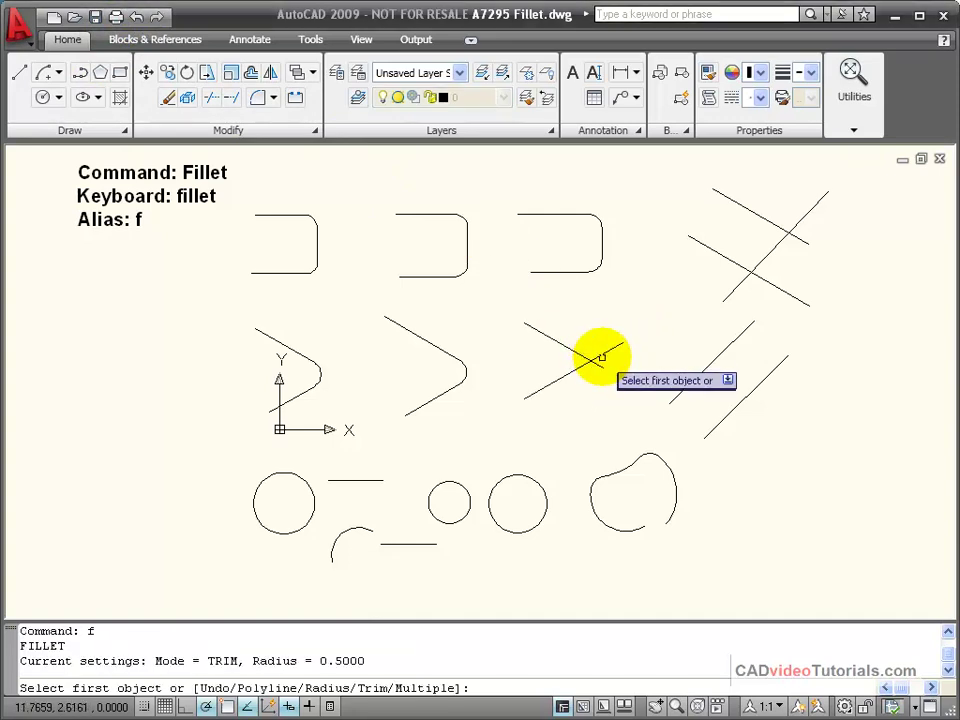
{"action": "left_click", "coordinate": [602, 355]}
{"action": "left_click", "coordinate": [598, 363]}
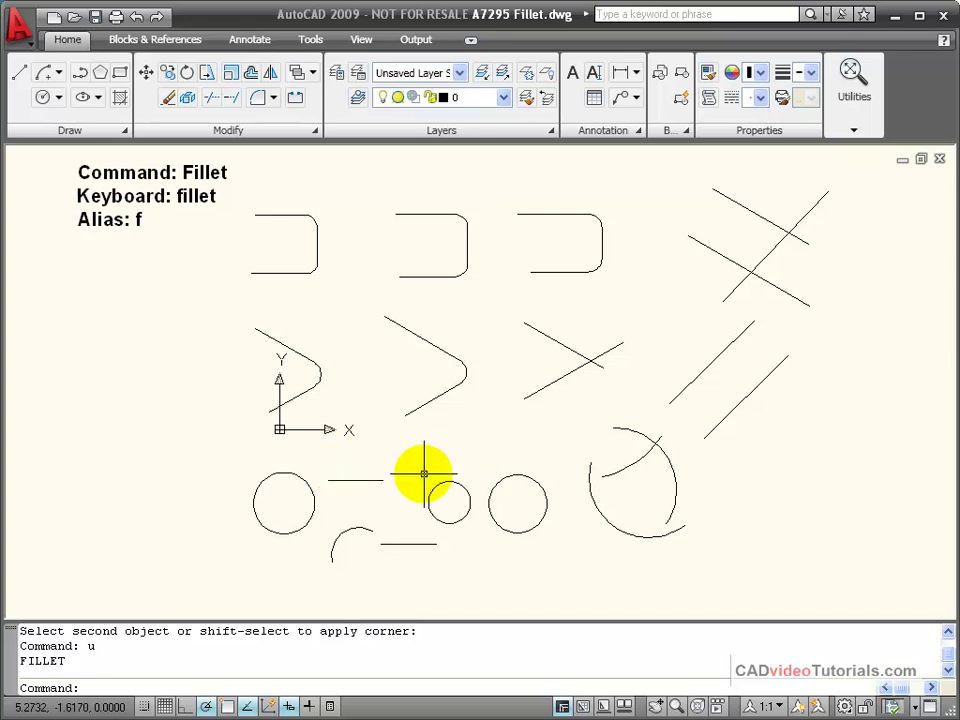
Fillet the short line to the left circle and the lower horizontal line to the arc
{"action": "key", "text": "Return"}
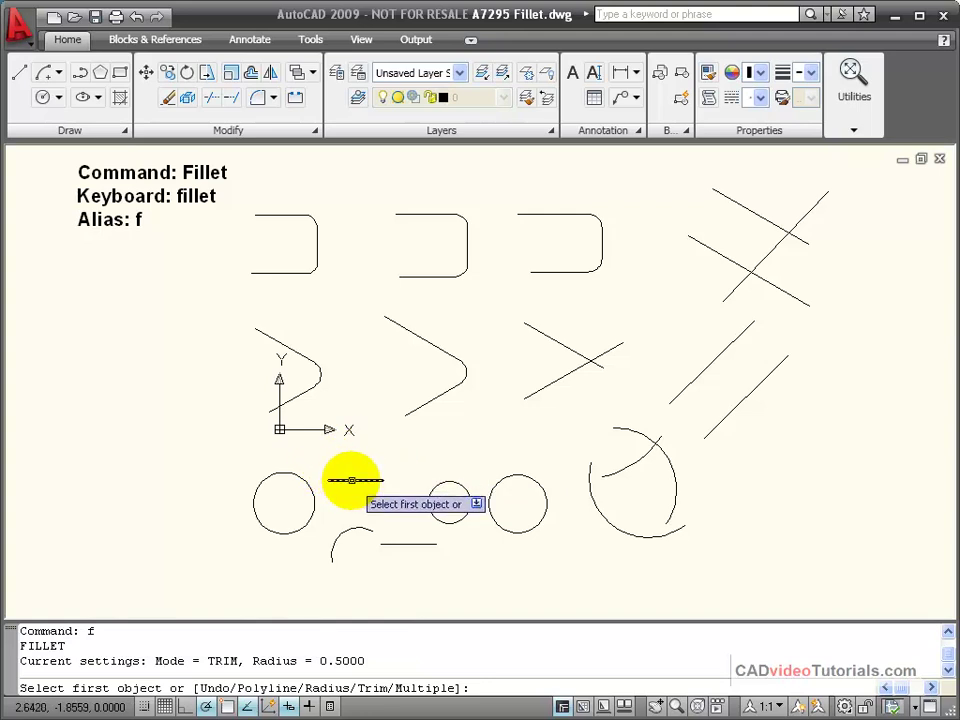
{"action": "left_click", "coordinate": [355, 479]}
{"action": "left_click", "coordinate": [300, 477]}
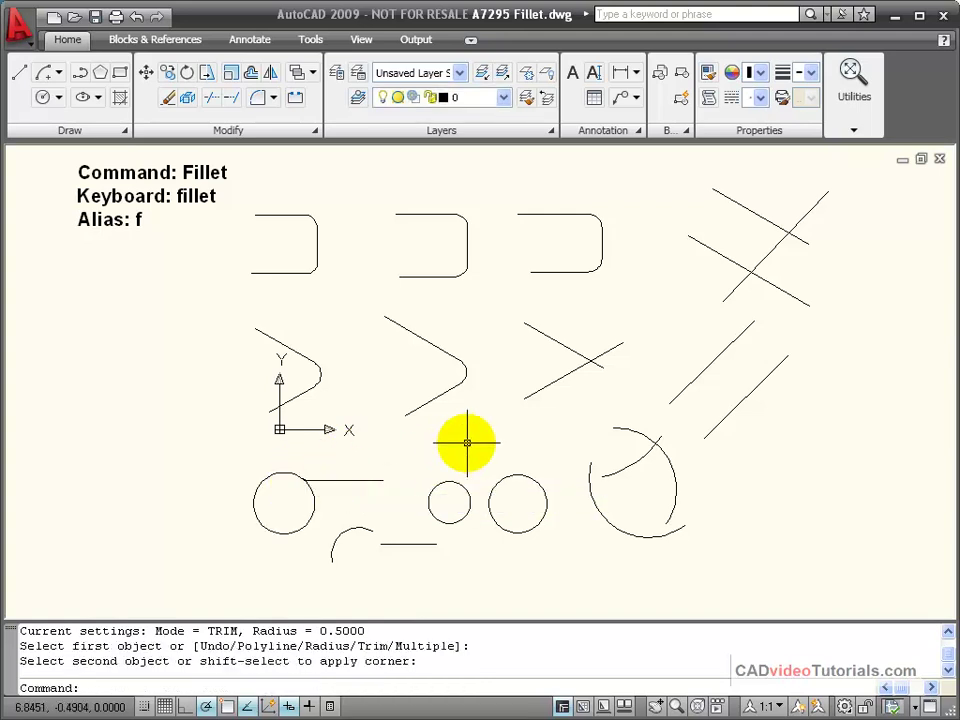
{"action": "scroll", "coordinate": [310, 481], "scroll_direction": "up", "scroll_amount": 5}
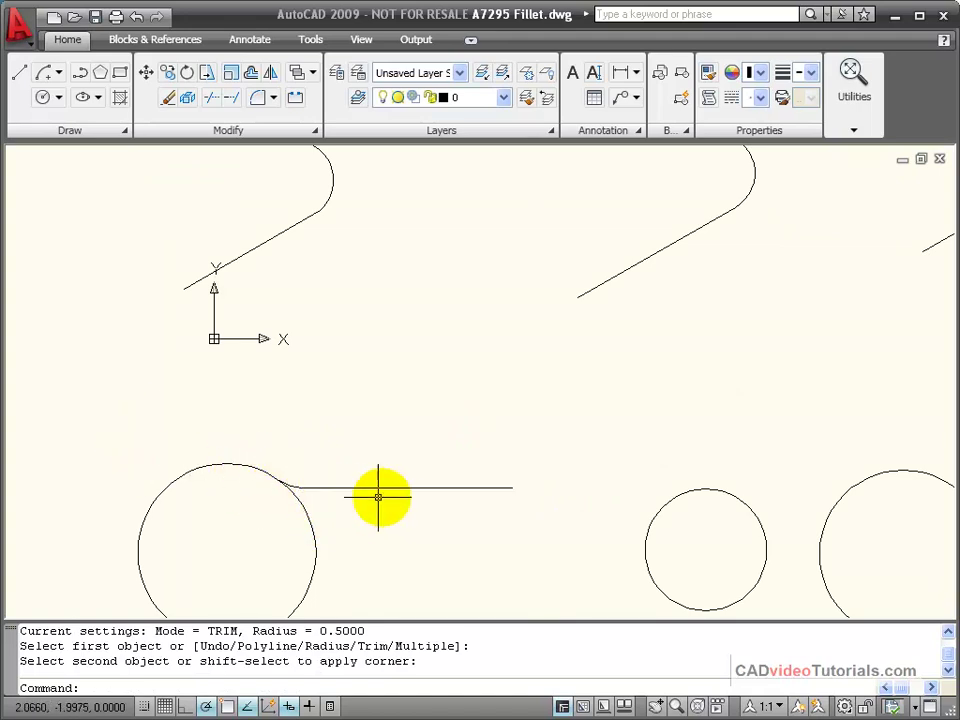
{"action": "mouse_move", "coordinate": [398, 507]}
{"action": "middle_mouse_down"}
{"action": "mouse_move", "coordinate": [409, 493]}
{"action": "mouse_move", "coordinate": [435, 246]}
{"action": "middle_mouse_up"}
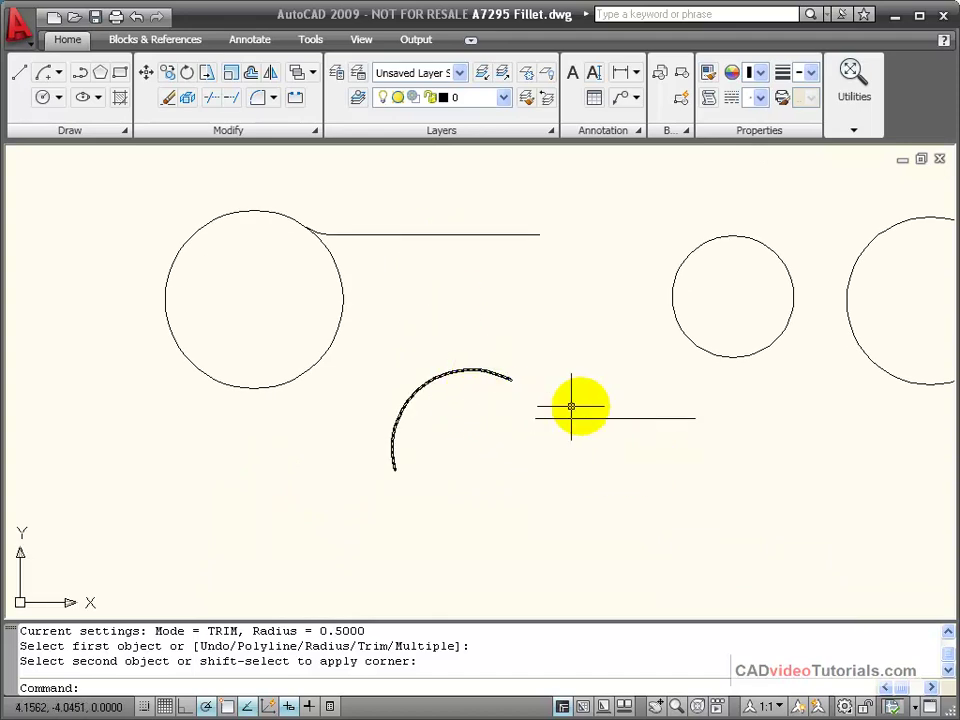
{"action": "type", "text": "f"}
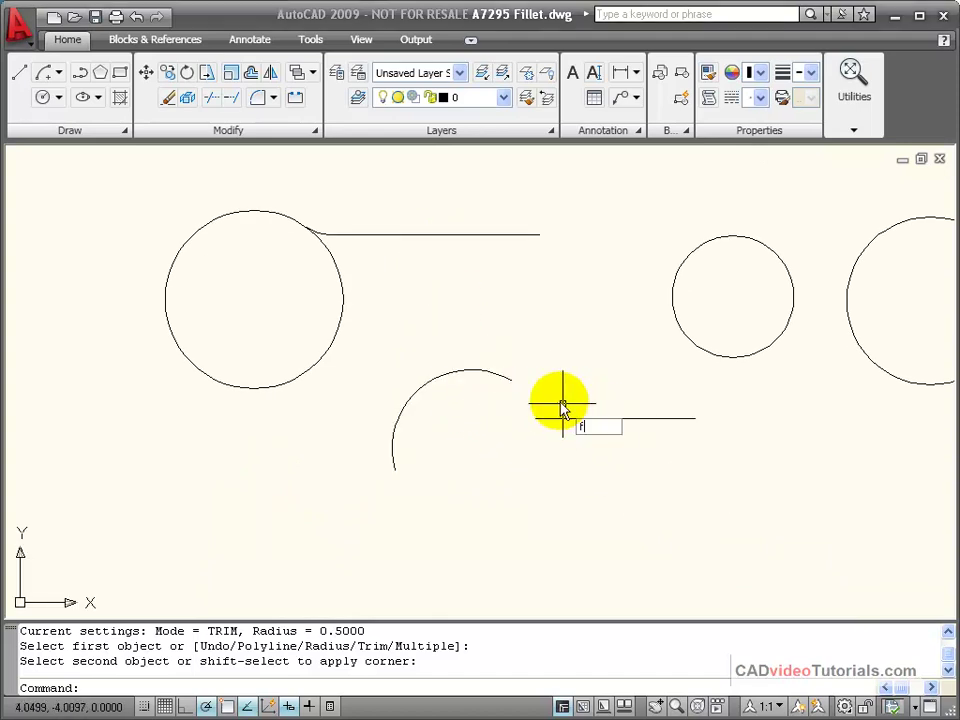
{"action": "key", "text": "Return"}
{"action": "left_click", "coordinate": [558, 418]}
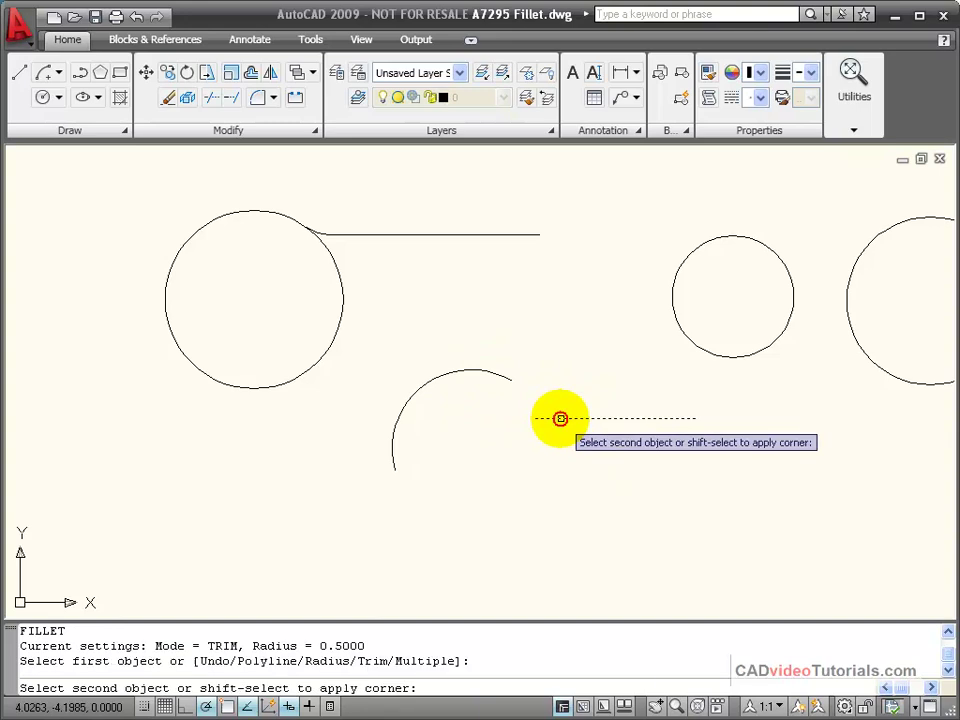
{"action": "left_click", "coordinate": [494, 373]}
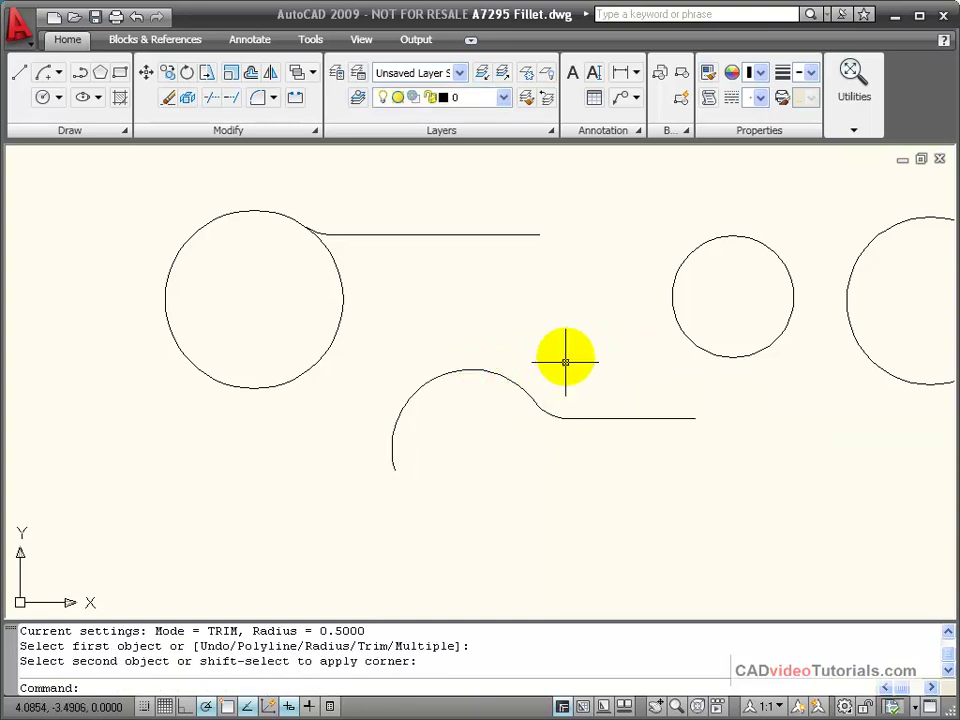
Join the two side-by-side middle circles with a fillet arc
{"action": "mouse_move", "coordinate": [566, 345]}
{"action": "middle_mouse_down"}
{"action": "mouse_move", "coordinate": [392, 375]}
{"action": "mouse_move", "coordinate": [291, 371]}
{"action": "middle_mouse_up"}
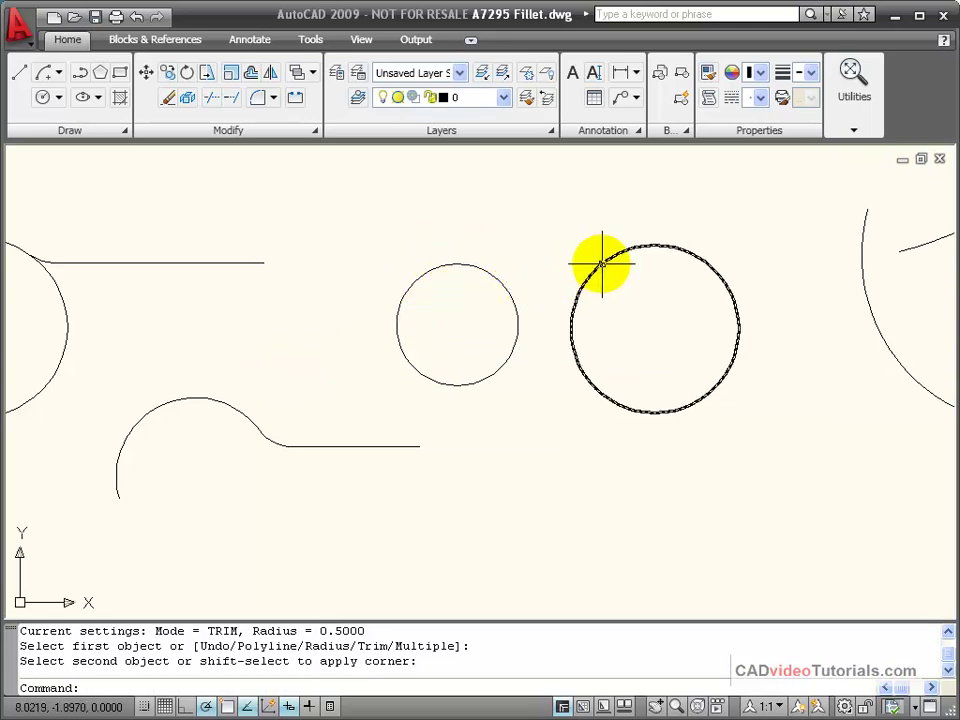
{"action": "key", "text": "Return"}
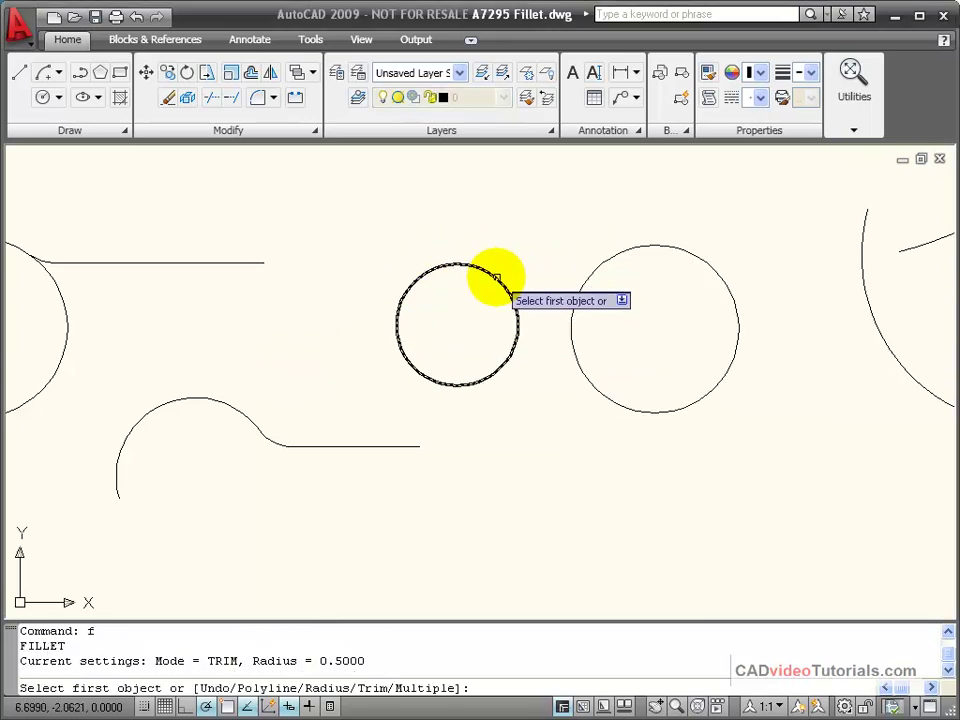
{"action": "left_click", "coordinate": [495, 281]}
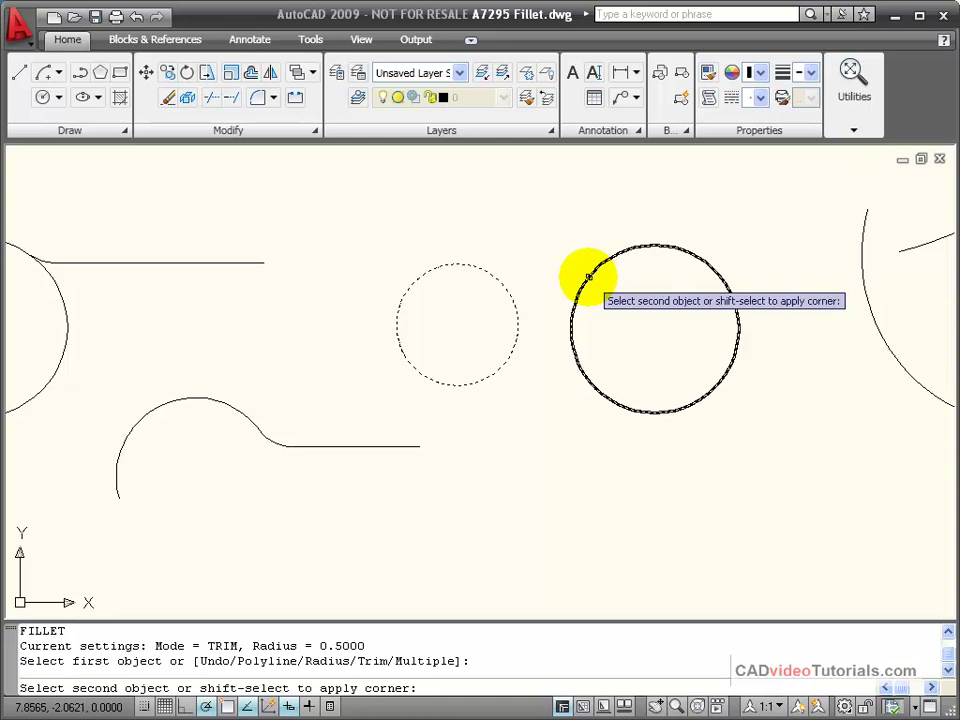
{"action": "left_click", "coordinate": [588, 276]}
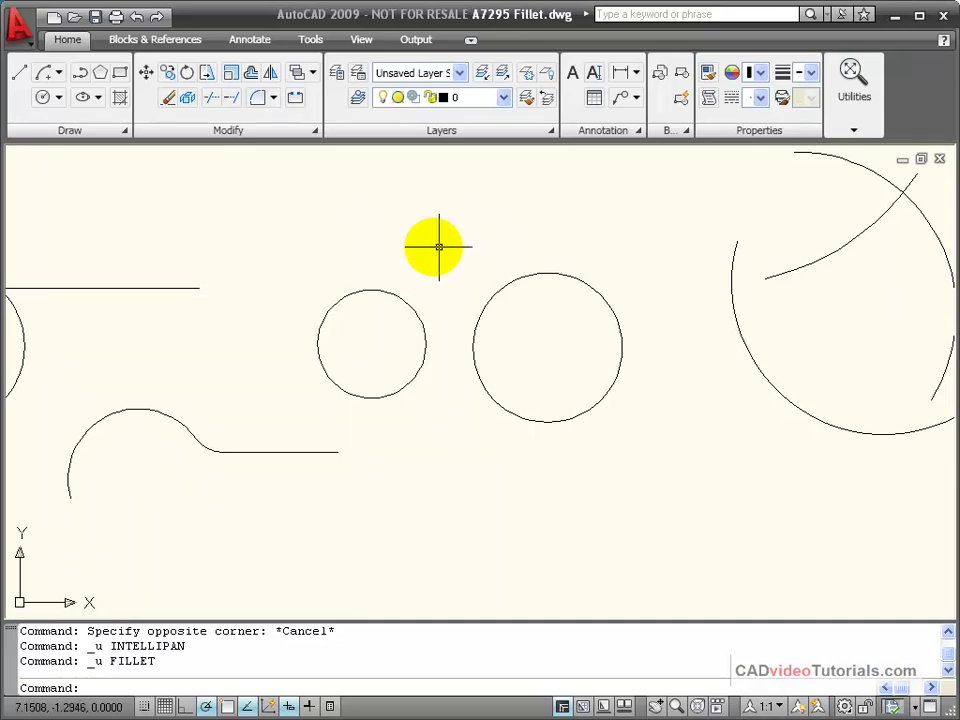
In Multiple mode, join the two circles with upper and lower fillet arcs
{"action": "left_click", "coordinate": [274, 97]}
{"action": "left_click", "coordinate": [290, 138]}
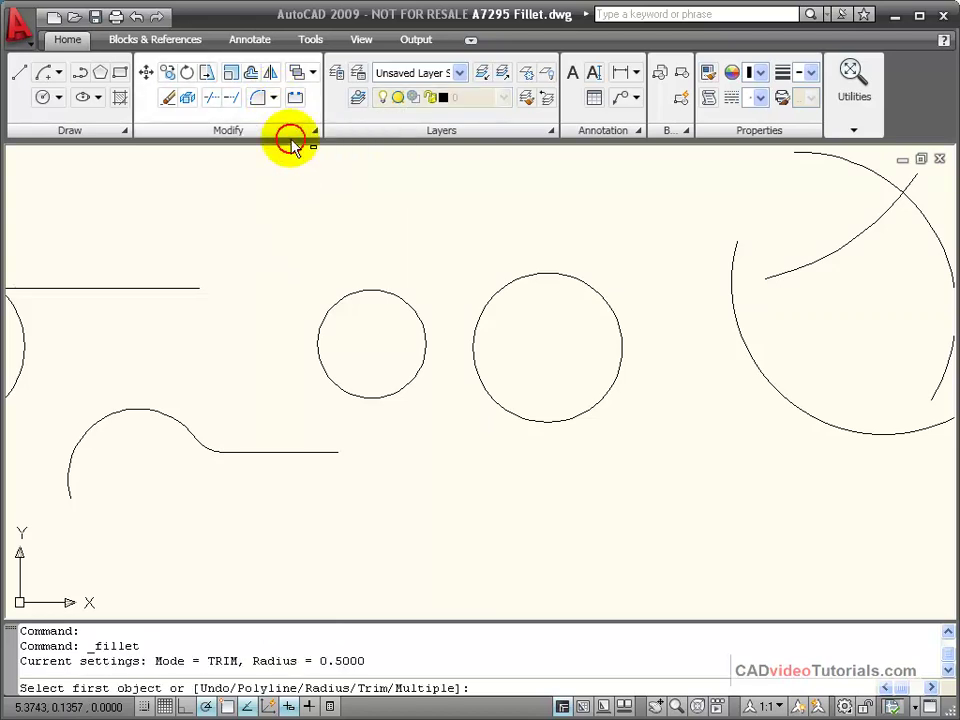
{"action": "right_click", "coordinate": [331, 230]}
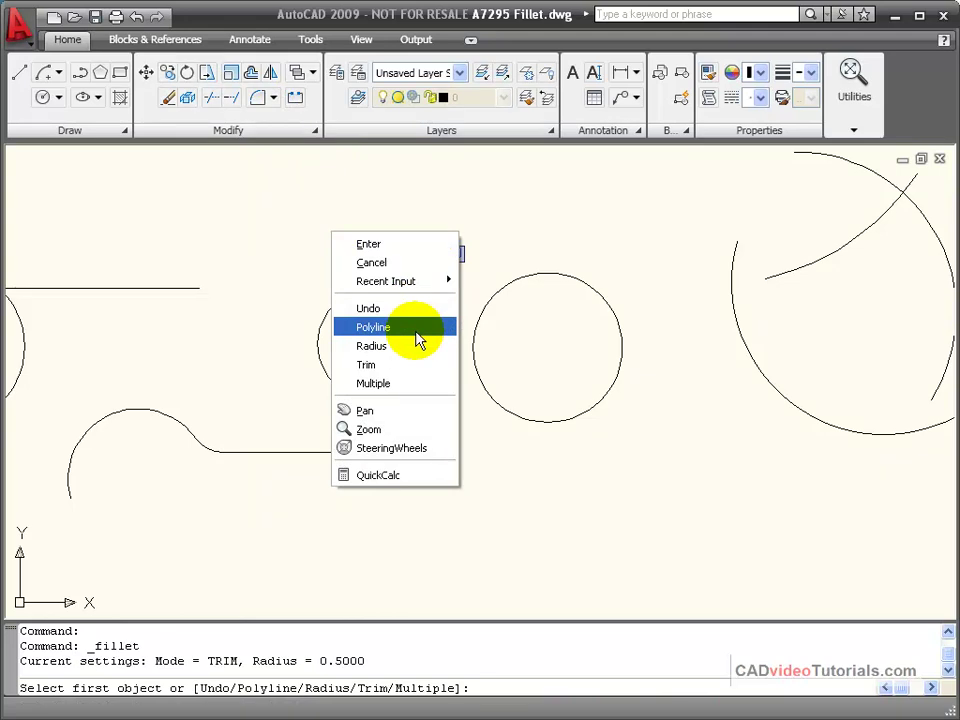
{"action": "left_click", "coordinate": [417, 389]}
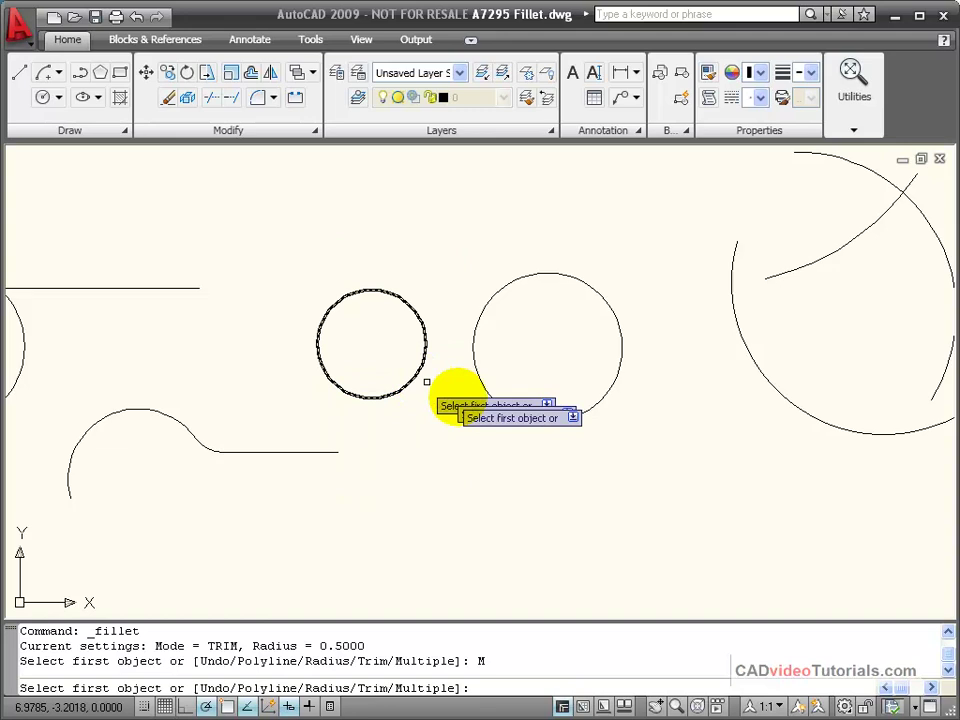
{"action": "left_click", "coordinate": [416, 313]}
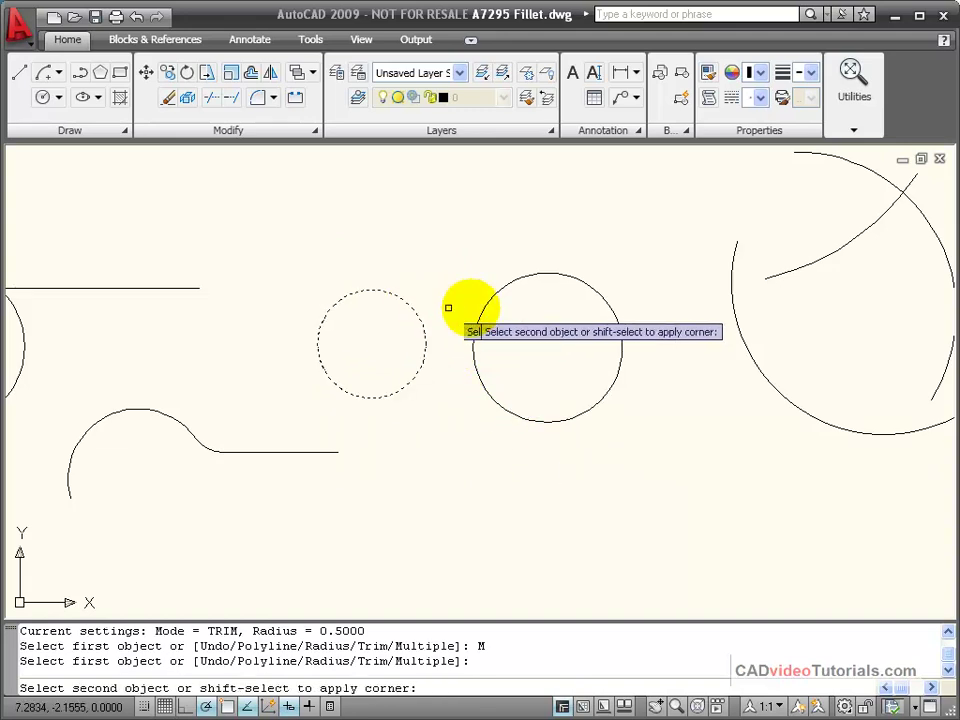
{"action": "left_click", "coordinate": [471, 293]}
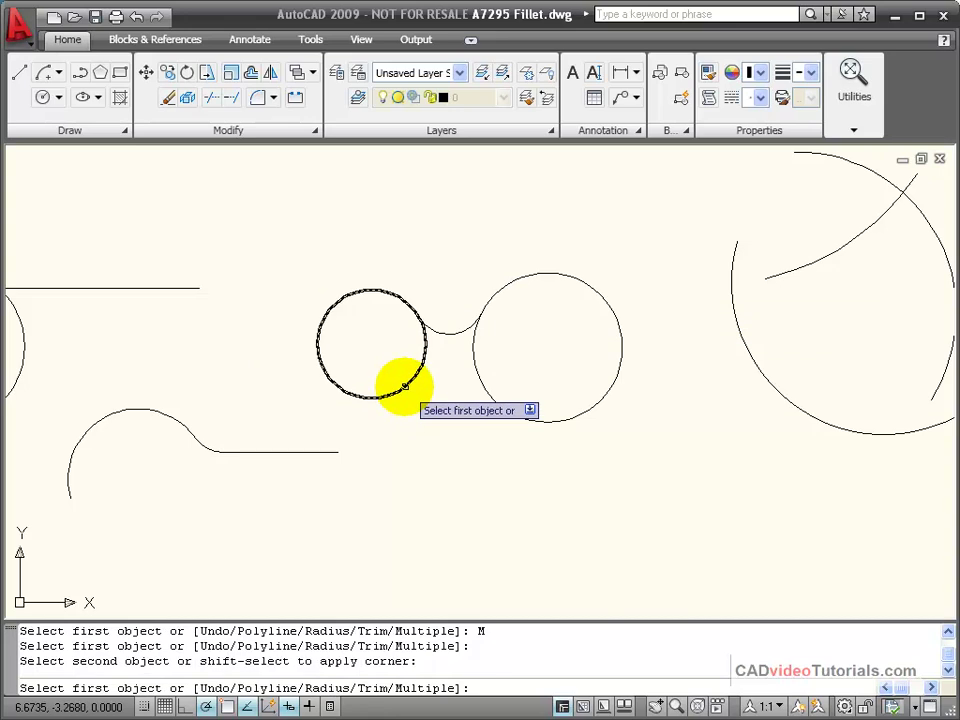
{"action": "left_click", "coordinate": [402, 386]}
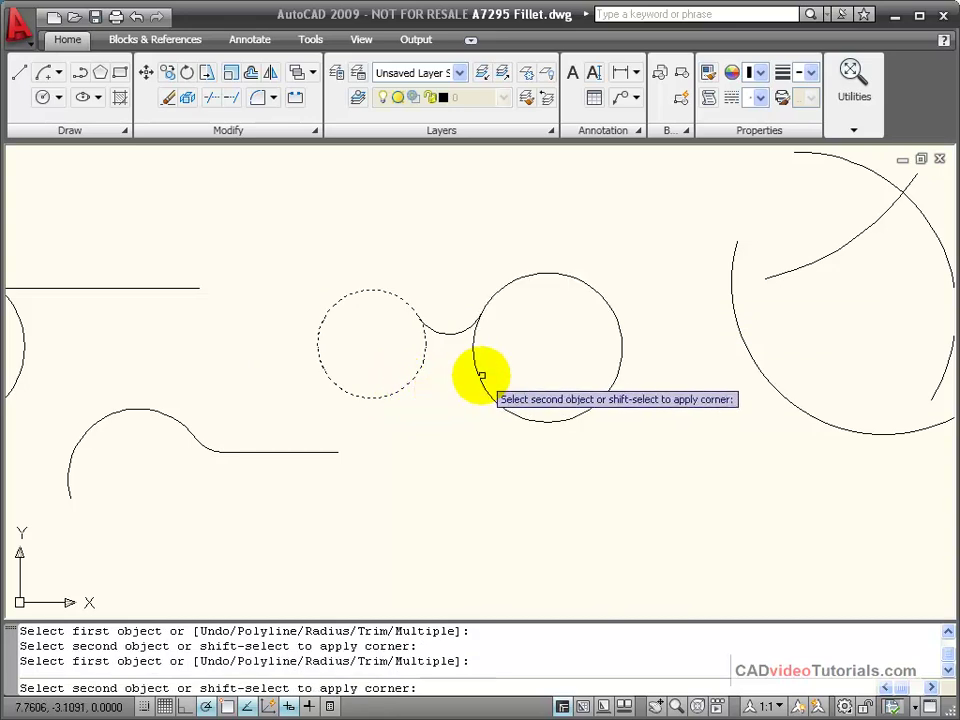
{"action": "left_click", "coordinate": [478, 381]}
Fillet the two loose arcs together and each line to its big or bottom arc
{"action": "middle_click_drag", "start_coordinate": [680, 440], "coordinate": [343, 461]}
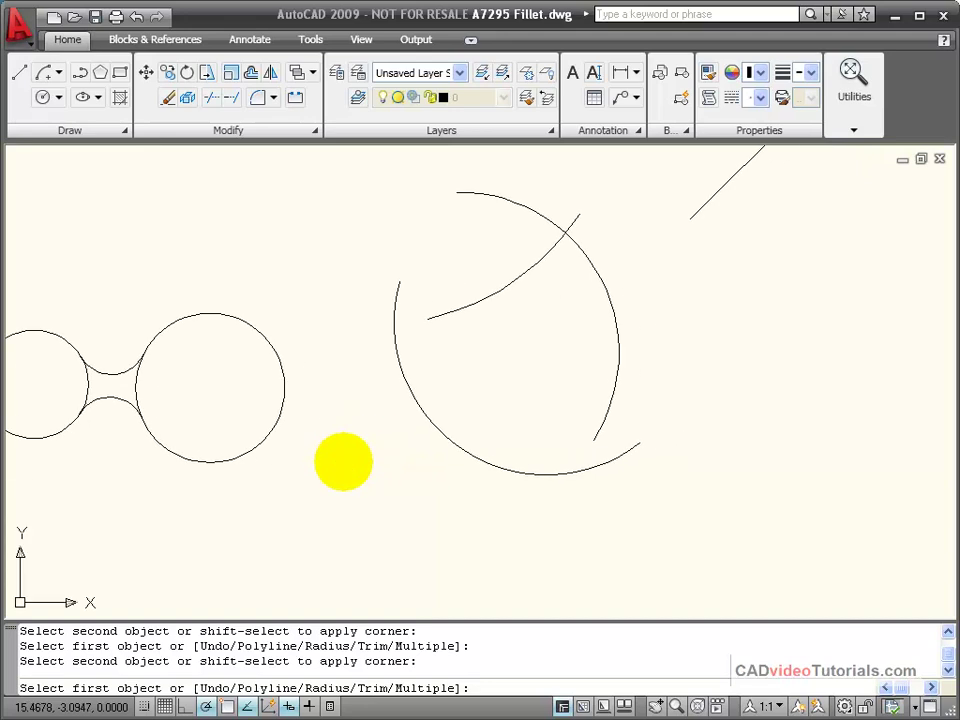
{"action": "left_click", "coordinate": [537, 258]}
{"action": "left_click", "coordinate": [588, 259]}
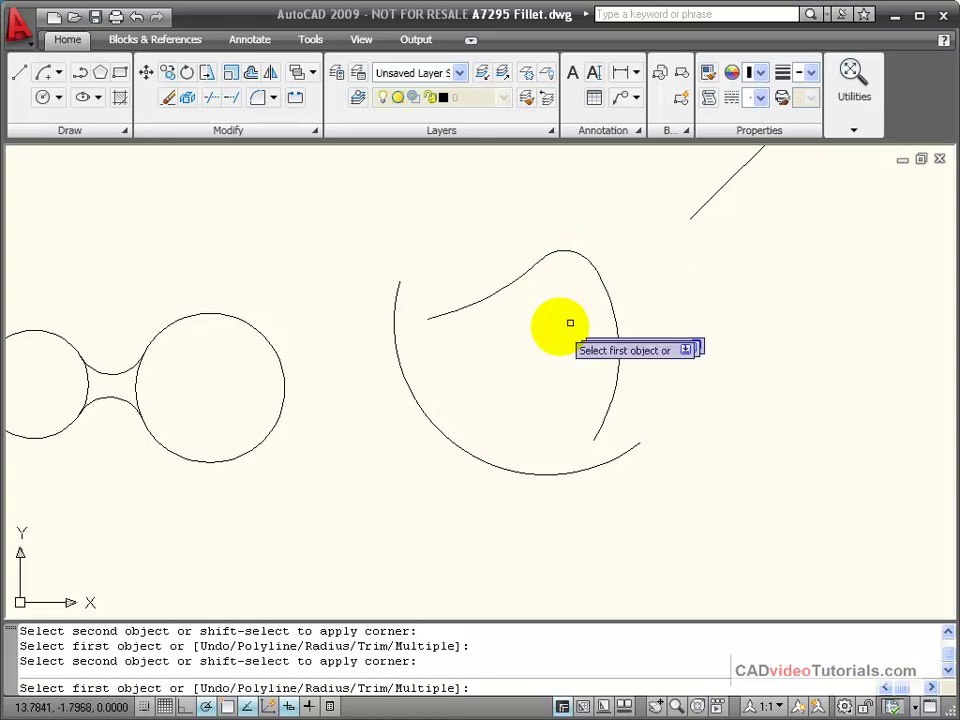
{"action": "left_click", "coordinate": [457, 305]}
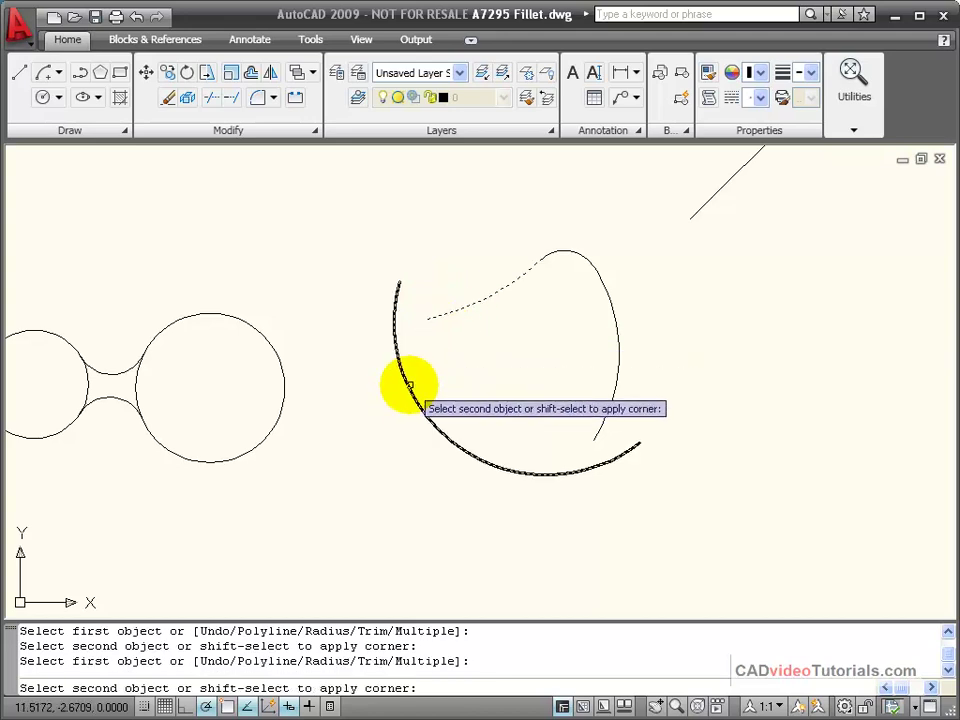
{"action": "left_click", "coordinate": [409, 385]}
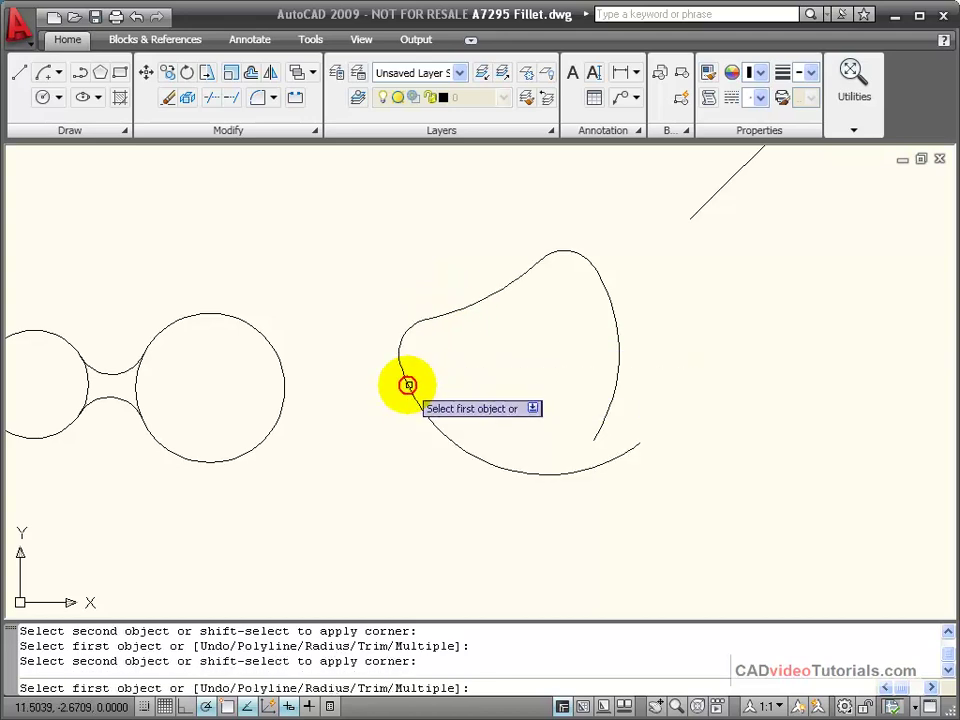
{"action": "left_click", "coordinate": [610, 392]}
{"action": "left_click", "coordinate": [534, 471]}
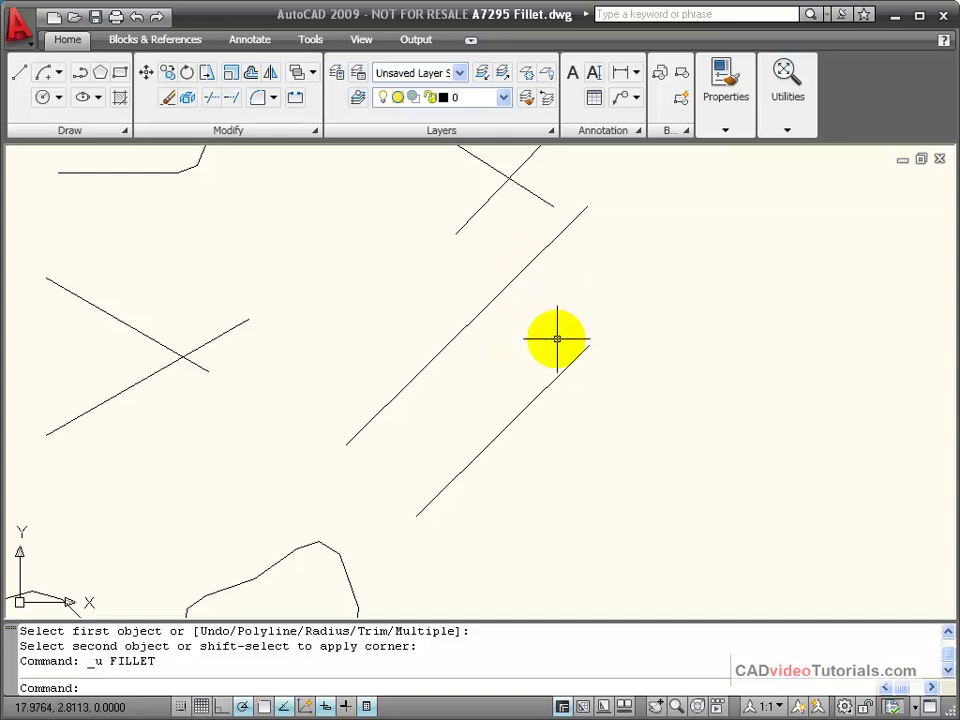
Cap the two parallel lines with a semicircular fillet, undoing and redoing it from the lower line
{"action": "type", "text": "f"}
{"action": "key", "text": "Return"}
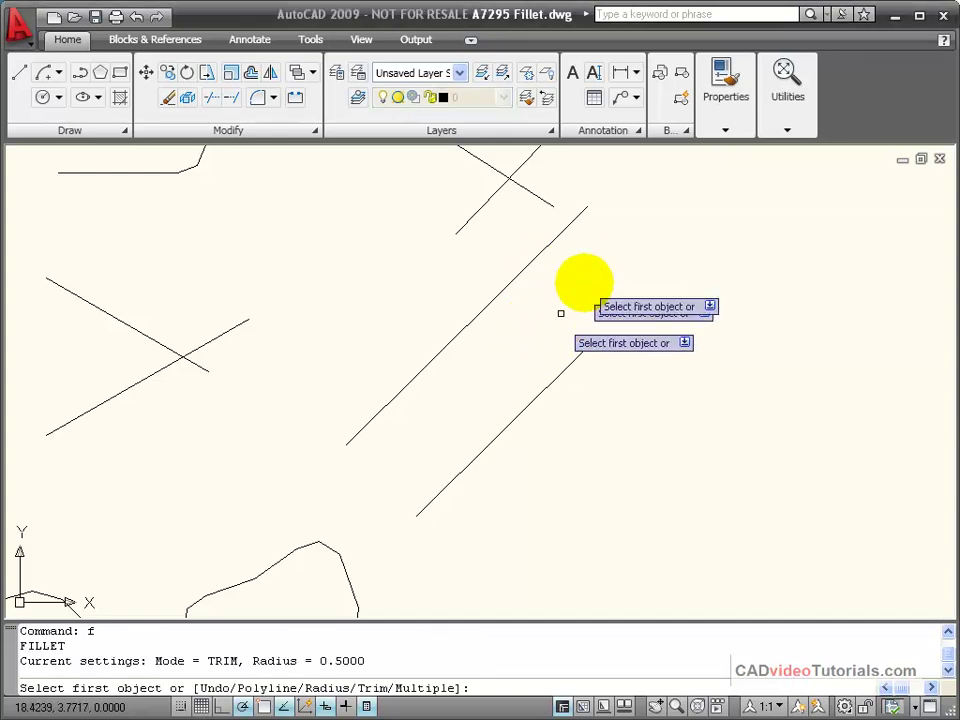
{"action": "left_click", "coordinate": [576, 216]}
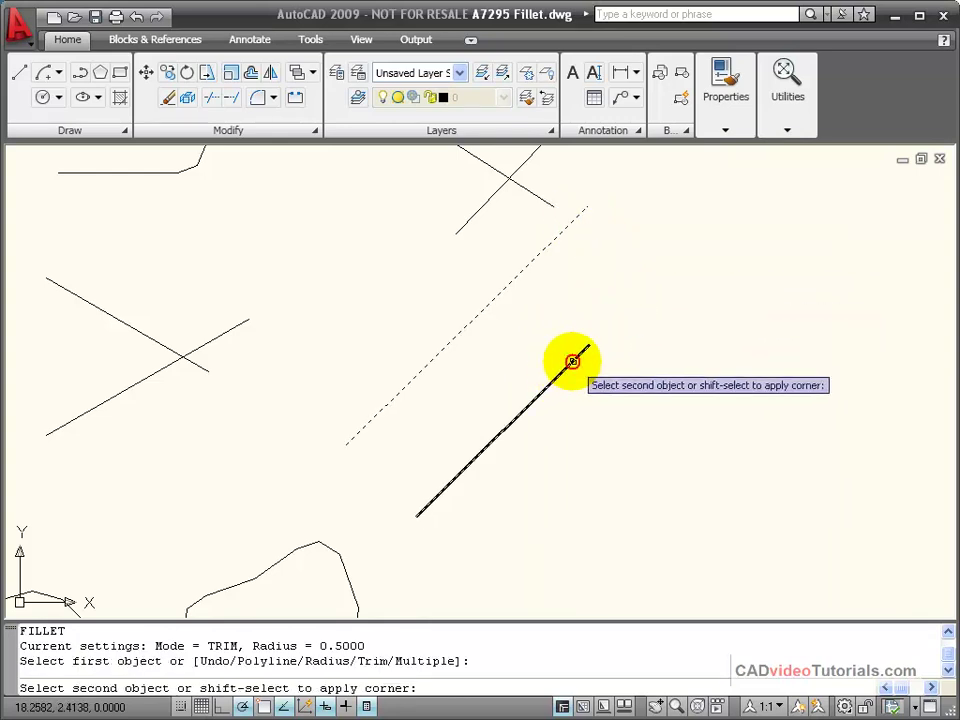
{"action": "left_click", "coordinate": [572, 361]}
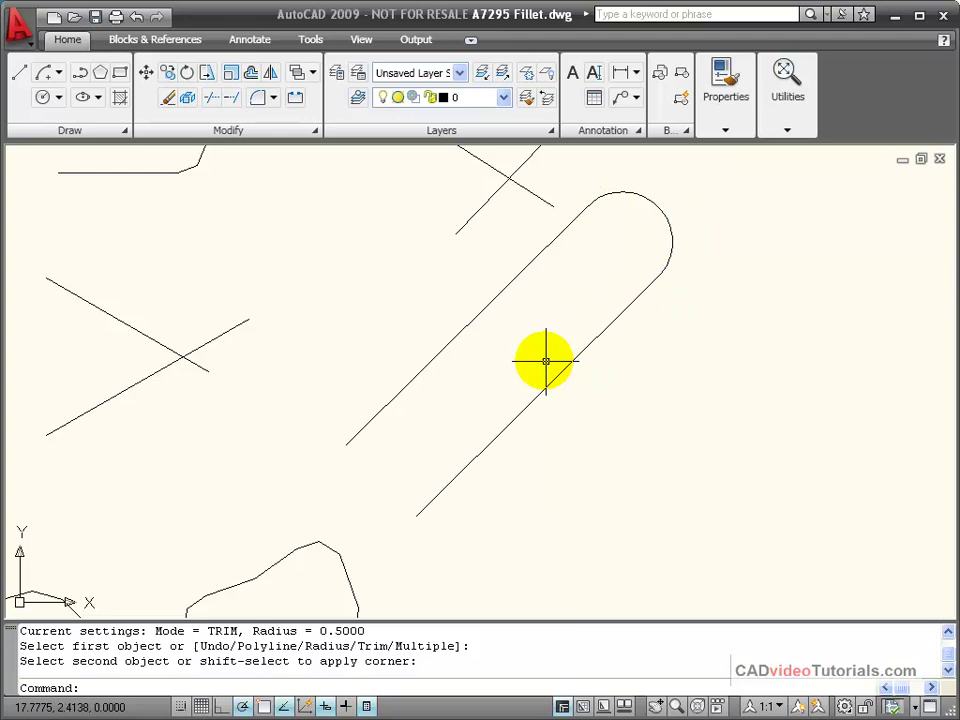
{"action": "left_click", "coordinate": [136, 17]}
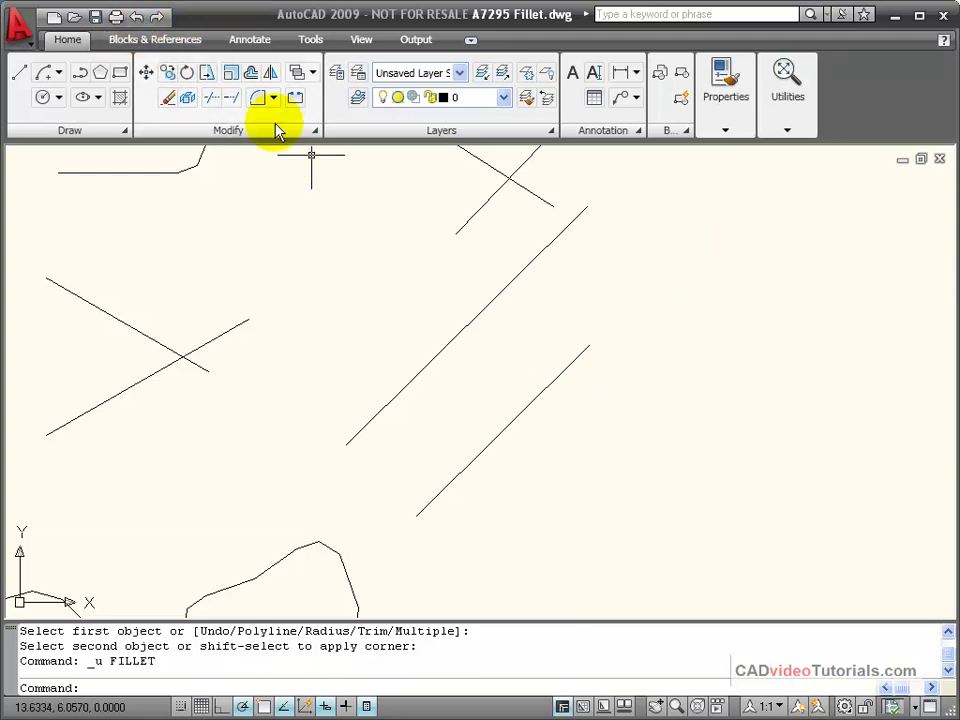
{"action": "type", "text": "f"}
{"action": "key", "text": "Return"}
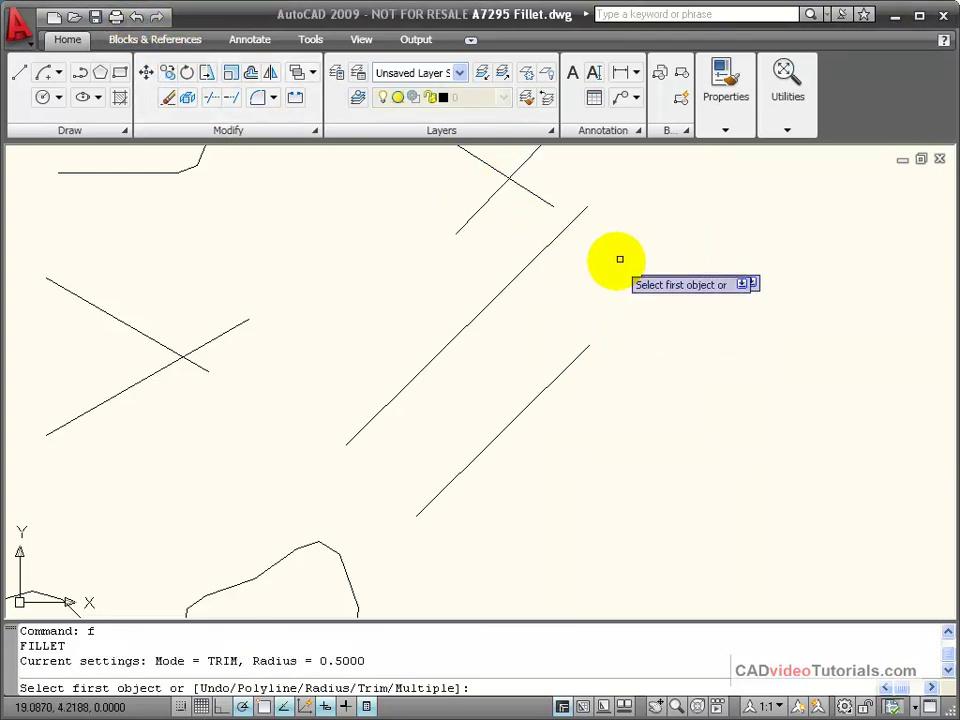
{"action": "left_click", "coordinate": [584, 352]}
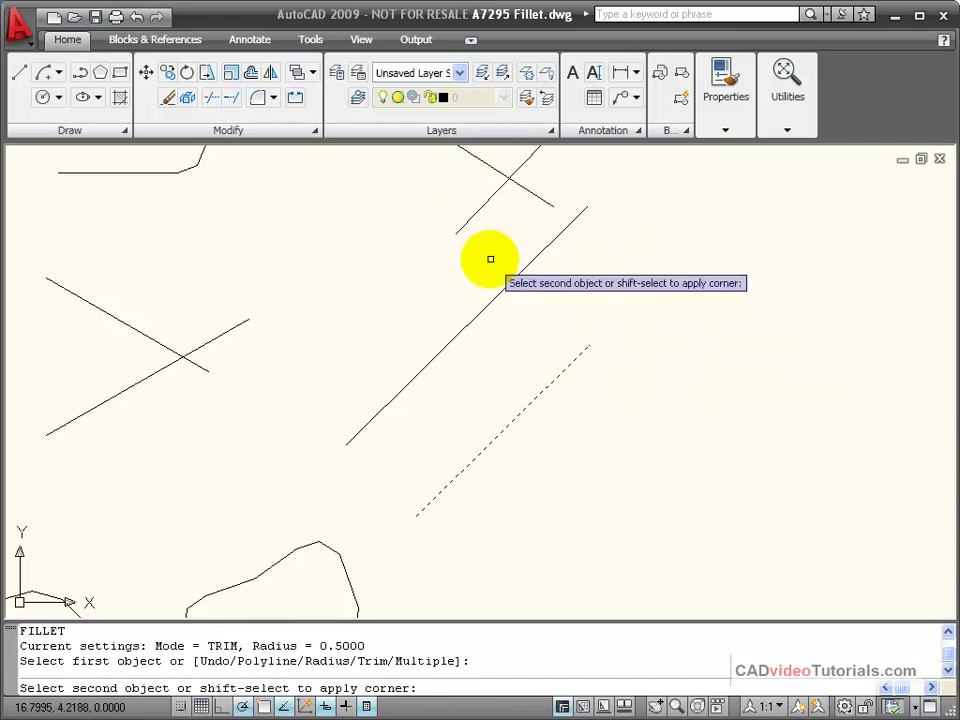
{"action": "left_click", "coordinate": [510, 280]}
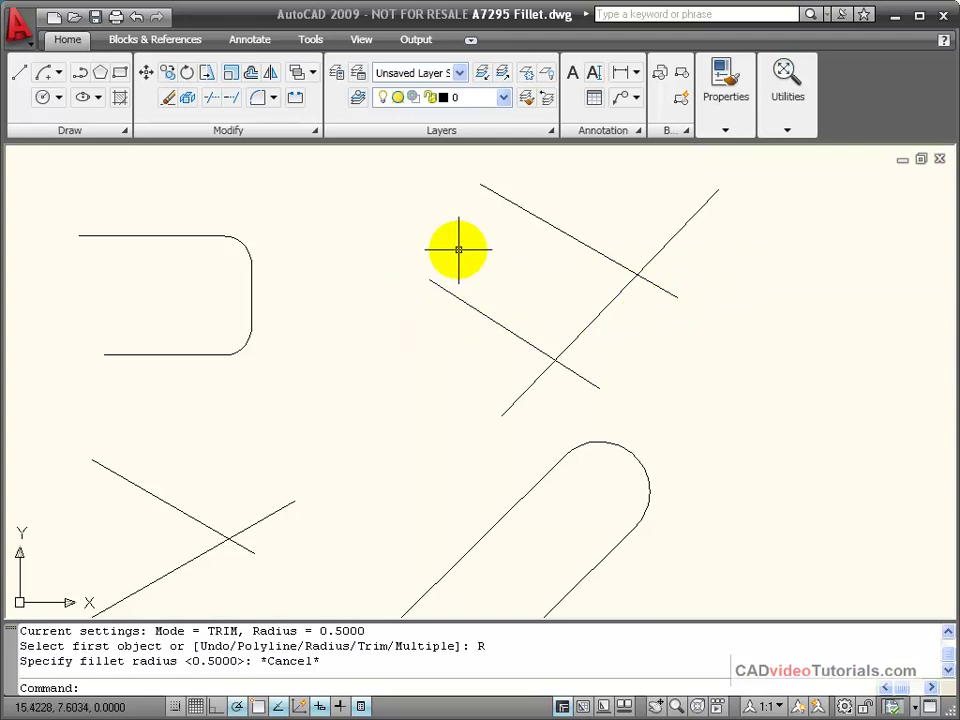
Set the fillet radius to 0 and try a sharp corner on the upper-right crossing lines, then undo
{"action": "type", "text": "f"}
{"action": "key", "text": "Return"}
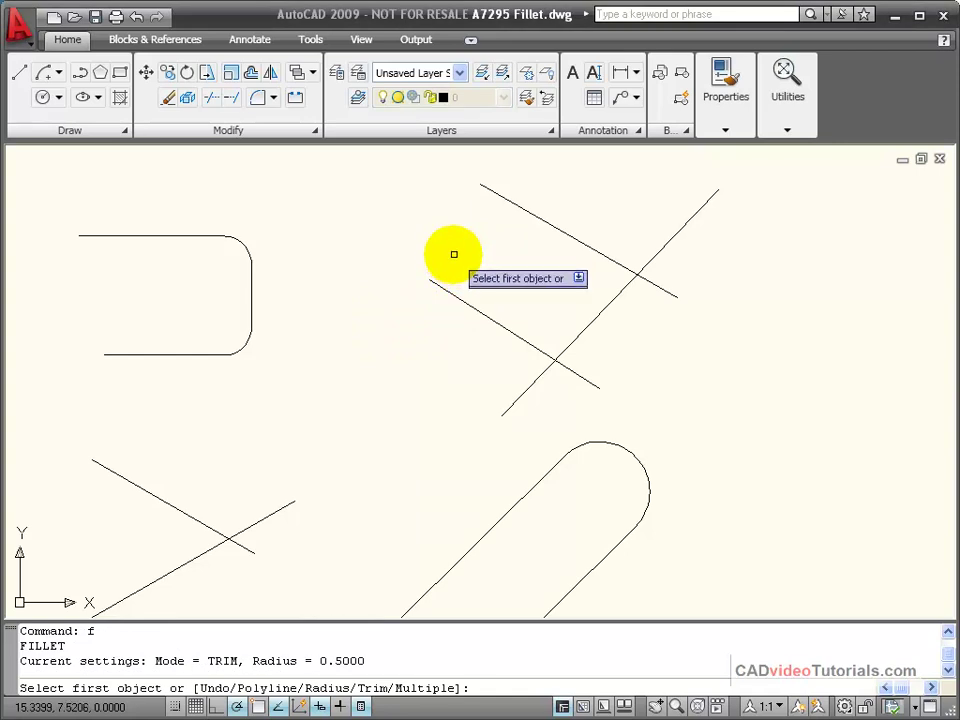
{"action": "right_click", "coordinate": [454, 254]}
{"action": "left_click", "coordinate": [521, 369]}
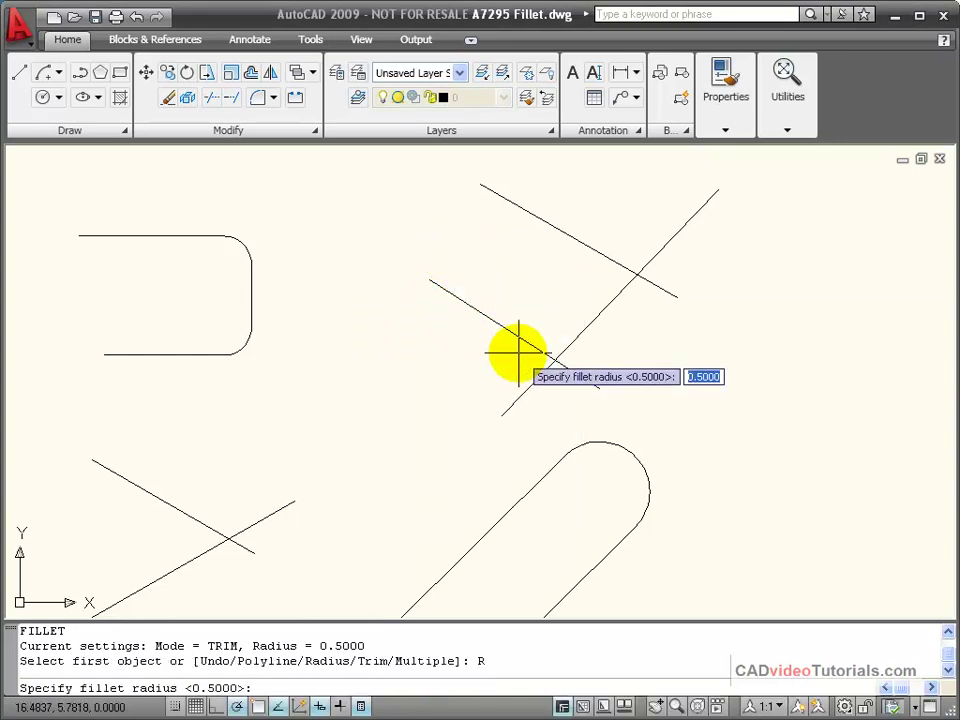
{"action": "type", "text": "0"}
{"action": "key", "text": "Return"}
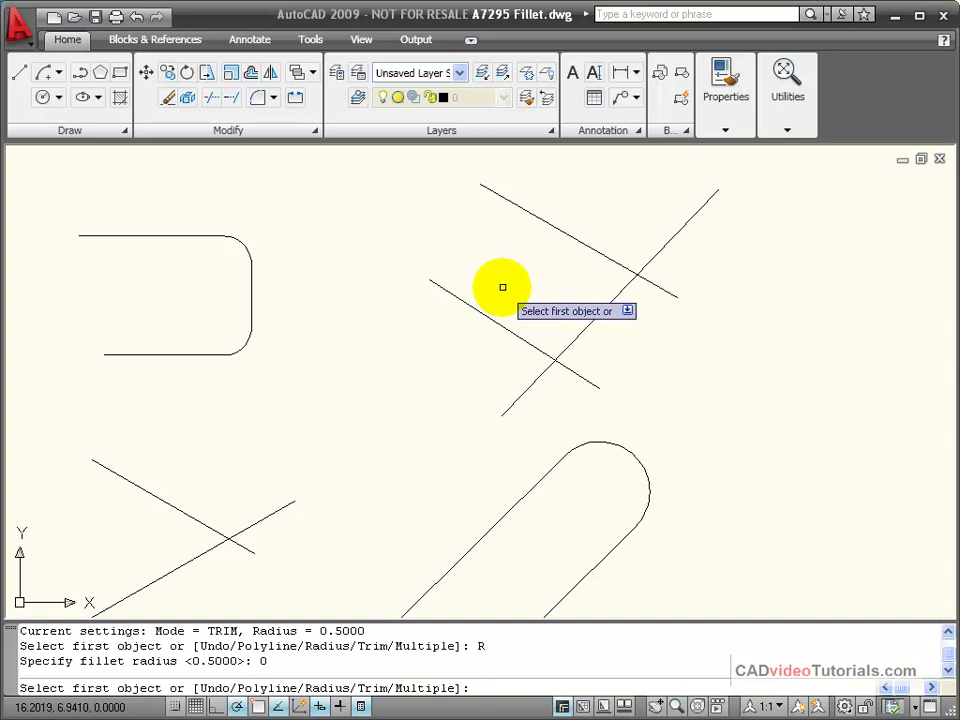
{"action": "left_click", "coordinate": [593, 247]}
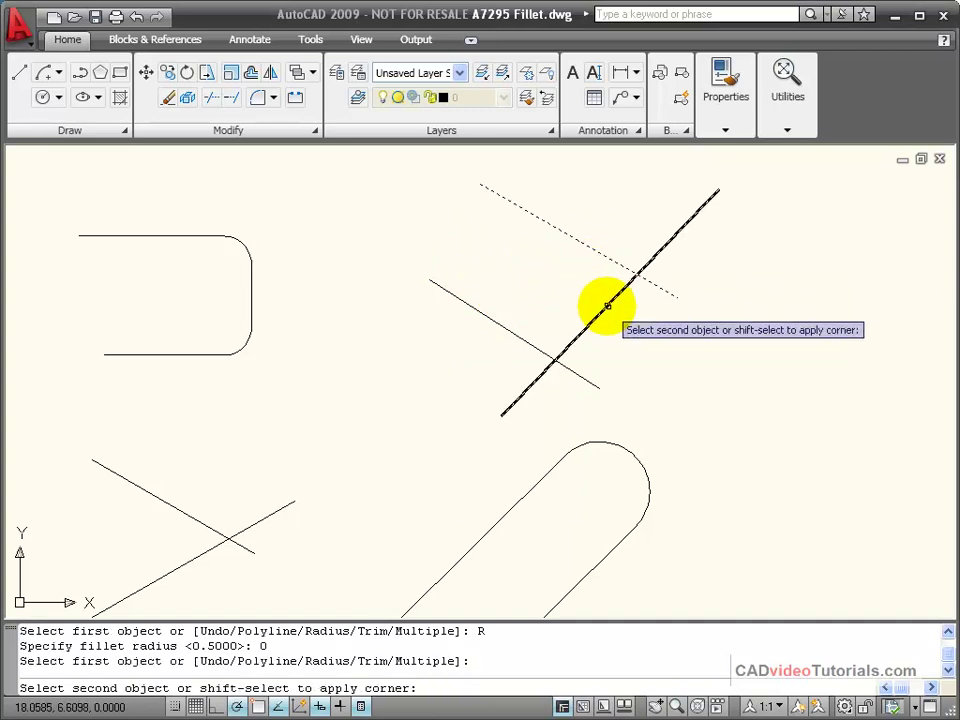
{"action": "left_click", "coordinate": [601, 306]}
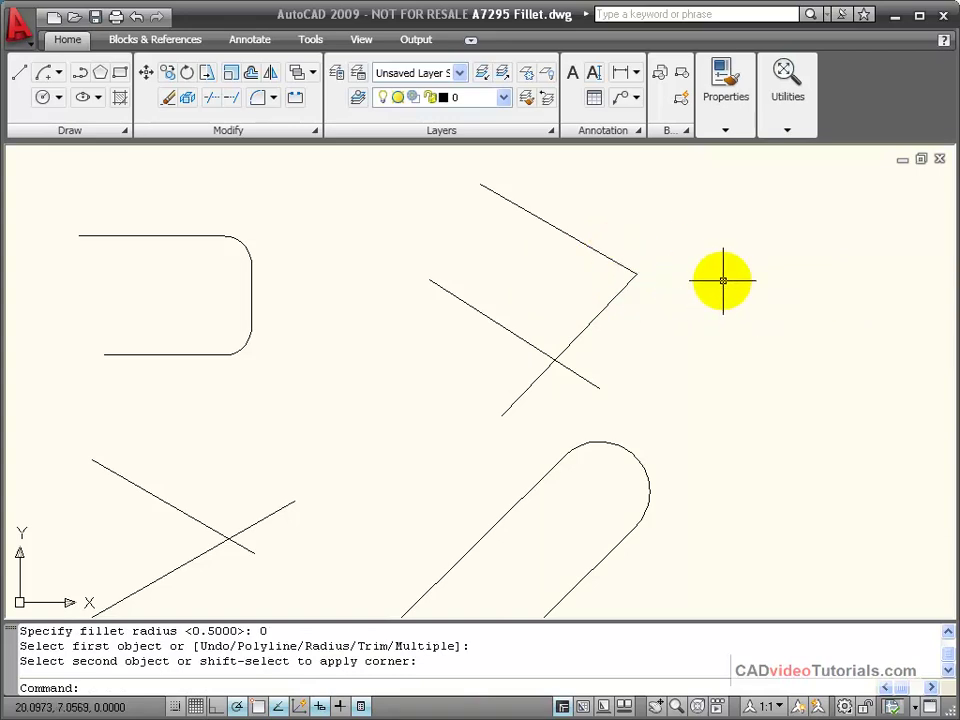
{"action": "key", "text": "ctrl+z"}
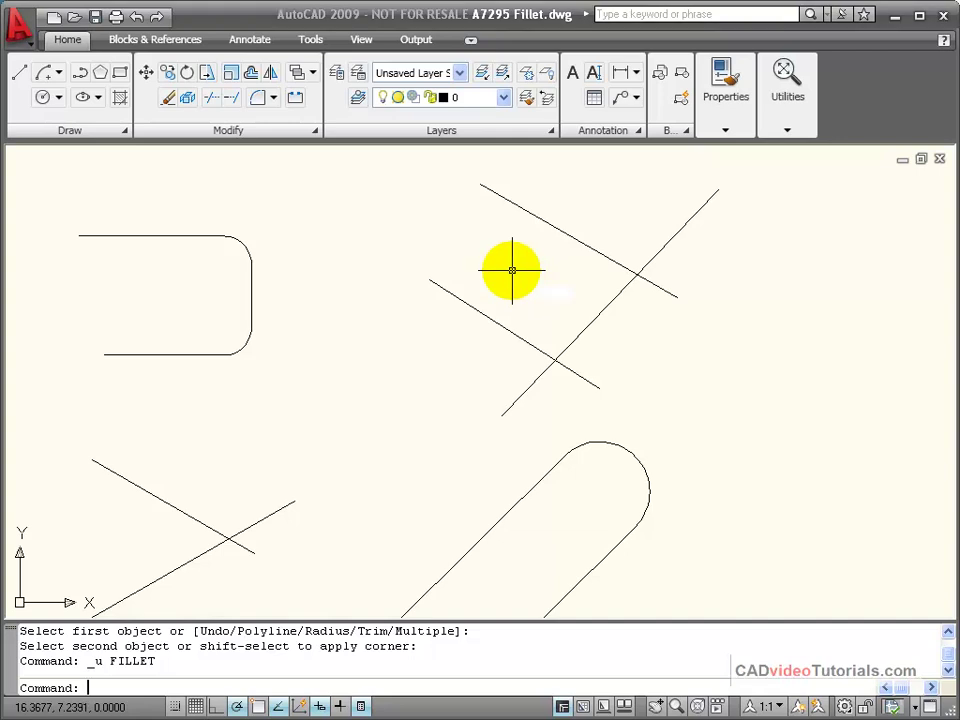
Trim the upper diagonal pair and the lower-left crossing pair into sharp corners
{"action": "type", "text": "f"}
{"action": "key", "text": "Return"}
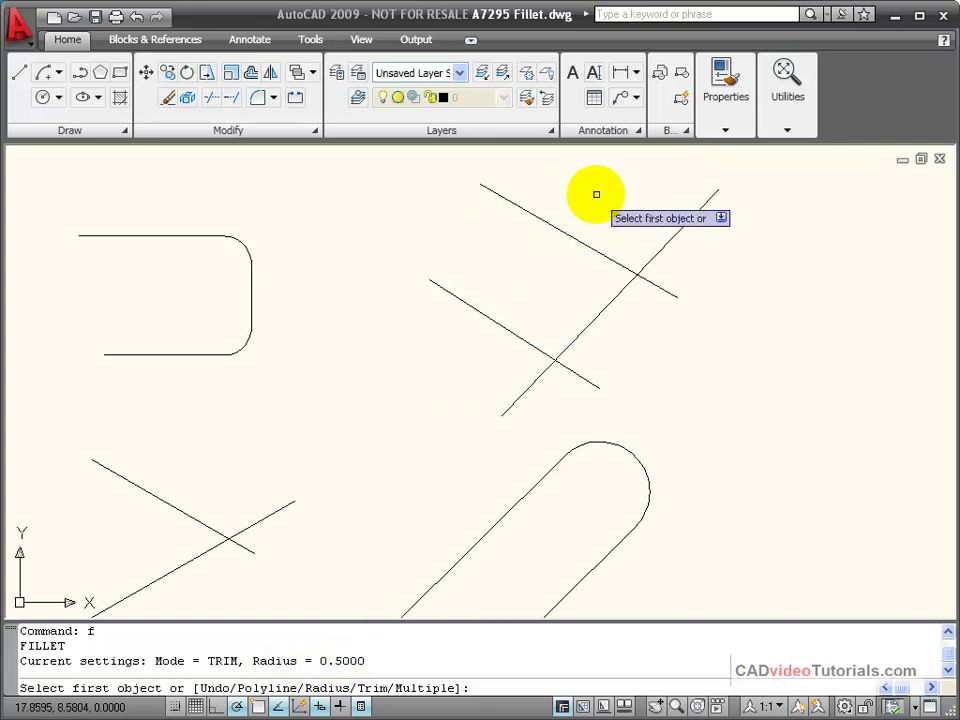
{"action": "left_click", "coordinate": [598, 249]}
{"action": "left_click", "coordinate": [617, 294]}
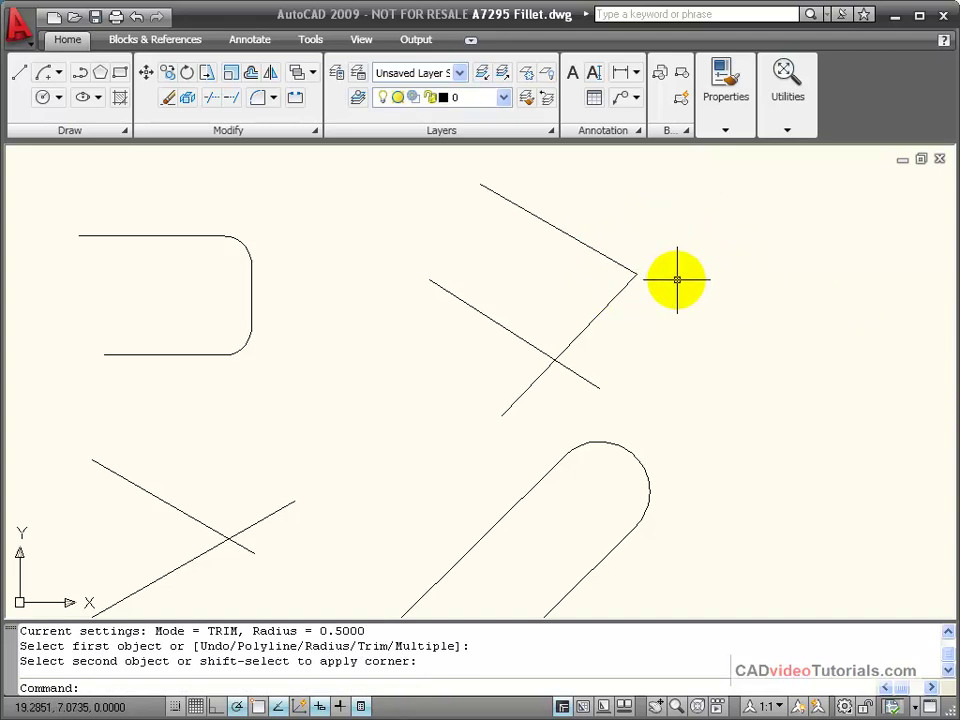
{"action": "type", "text": "f"}
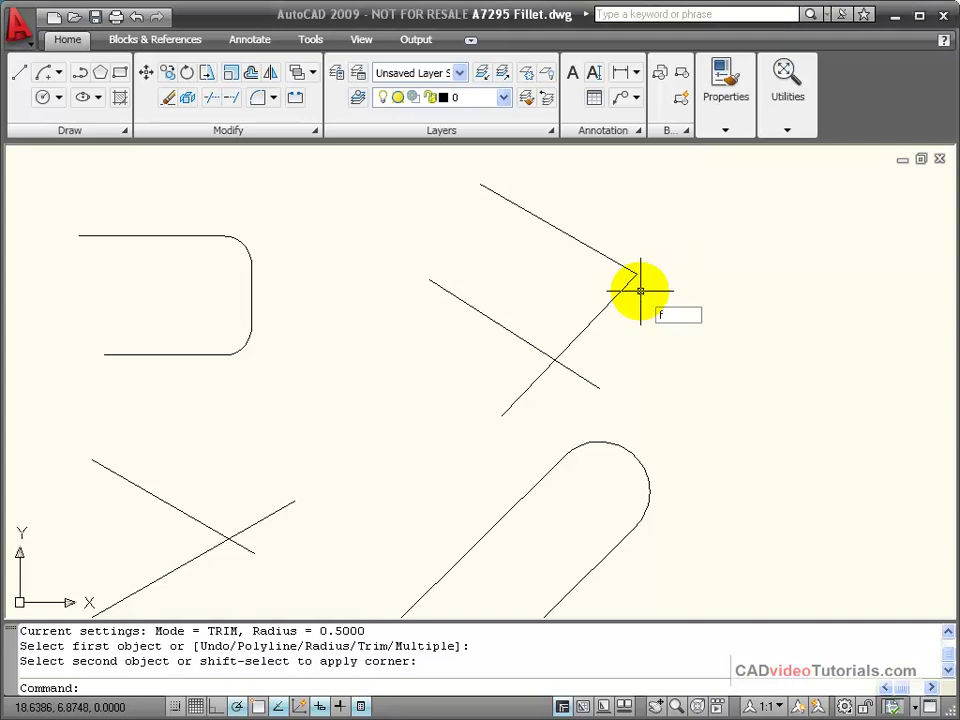
{"action": "key", "text": "Return"}
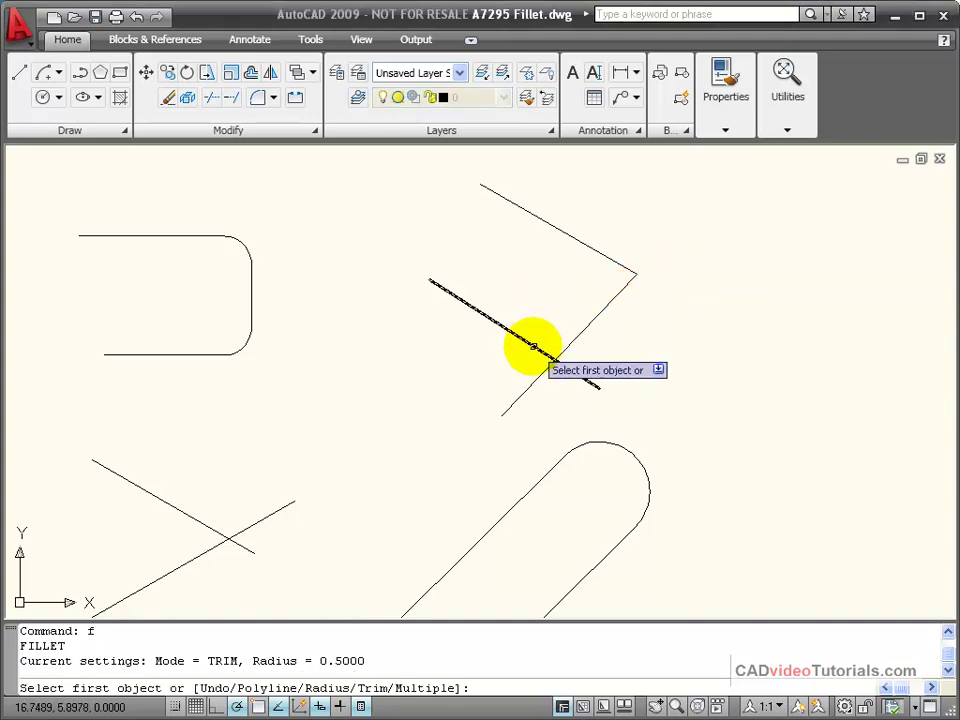
{"action": "left_click", "coordinate": [533, 344]}
{"action": "left_click", "coordinate": [573, 339]}
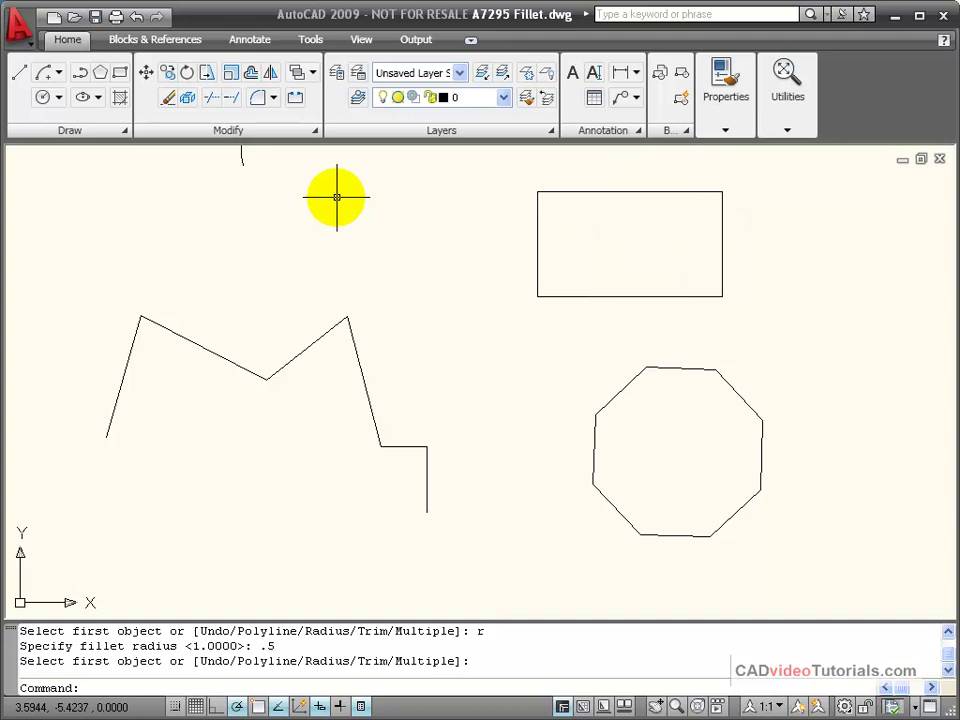
Round one zigzag corner, then fillet the whole zigzag polyline at 0.5 radius
{"action": "type", "text": "f"}
{"action": "key", "text": "Return"}
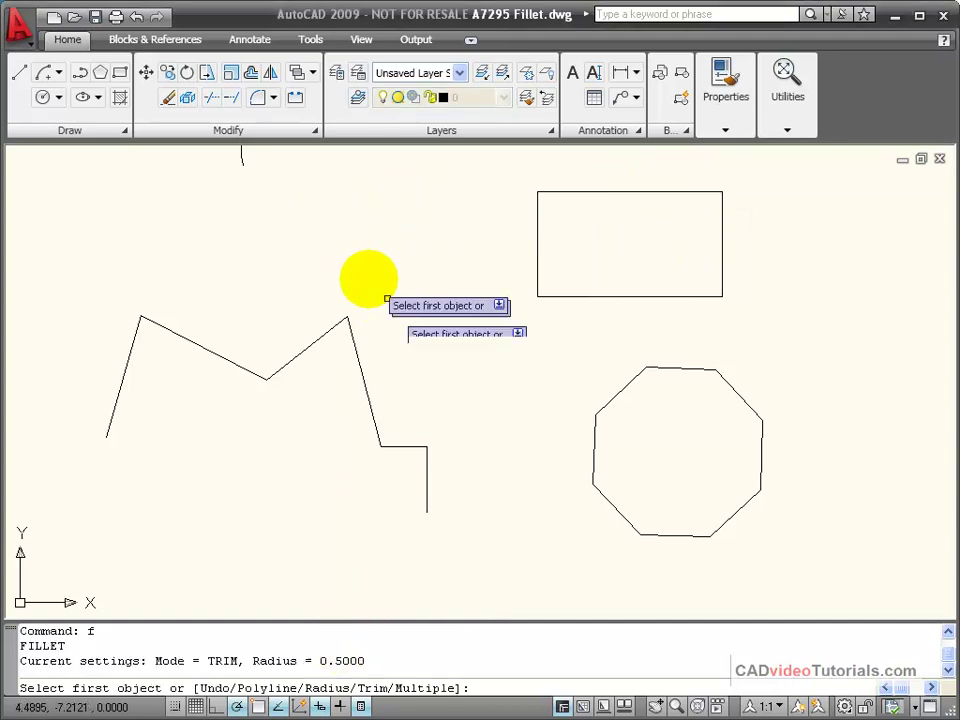
{"action": "left_click", "coordinate": [133, 346]}
{"action": "left_click", "coordinate": [162, 327]}
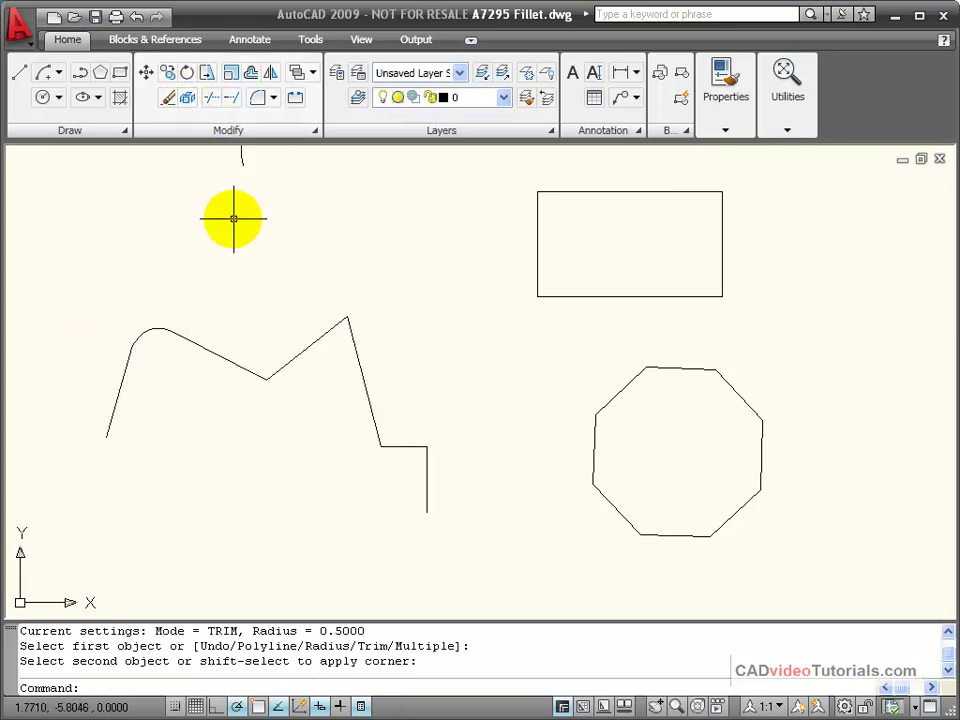
{"action": "type", "text": "f"}
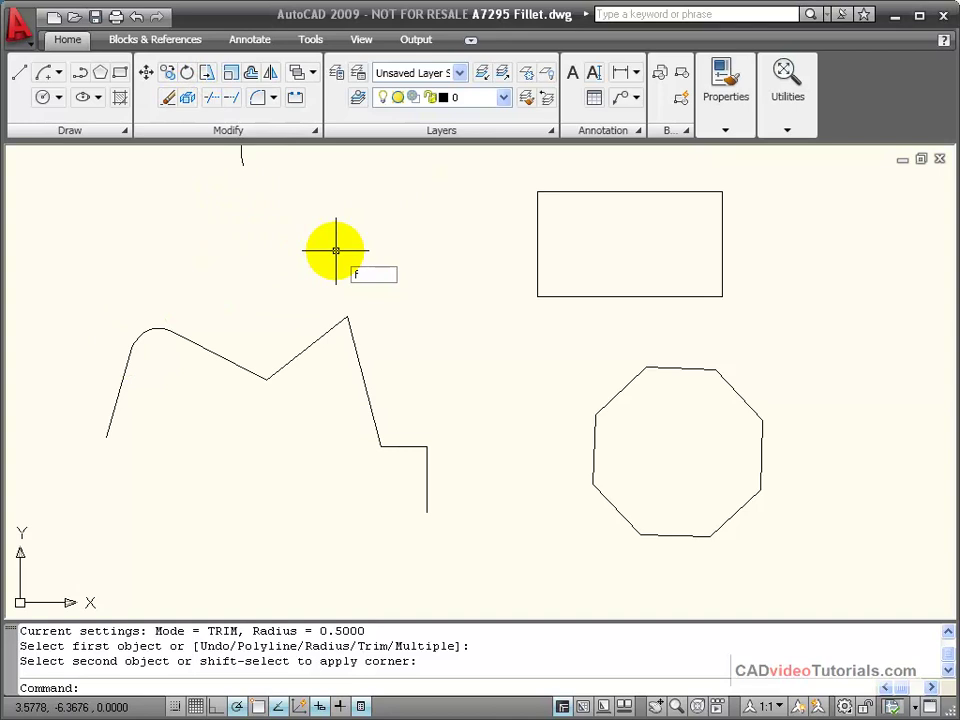
{"action": "key", "text": "Return"}
{"action": "right_click", "coordinate": [389, 240]}
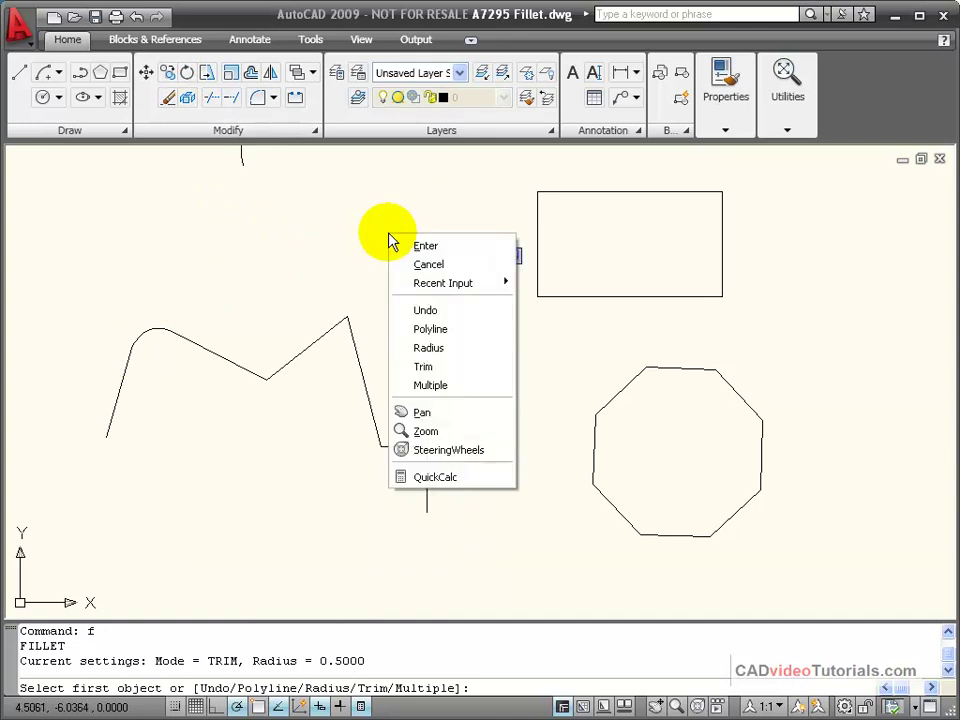
{"action": "left_click", "coordinate": [479, 333]}
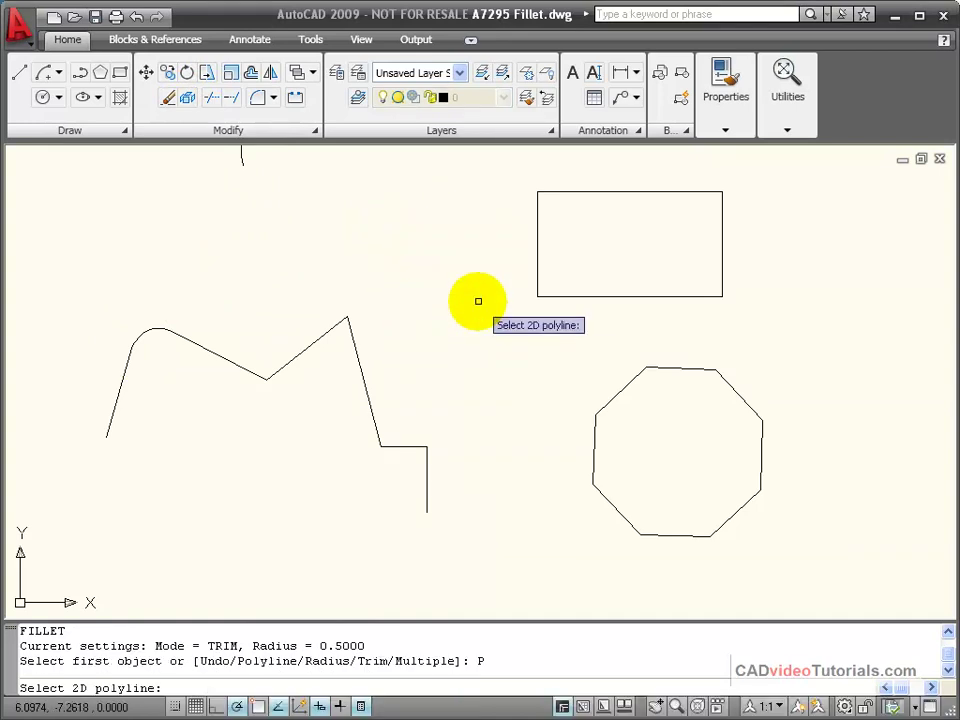
{"action": "left_click", "coordinate": [194, 343]}
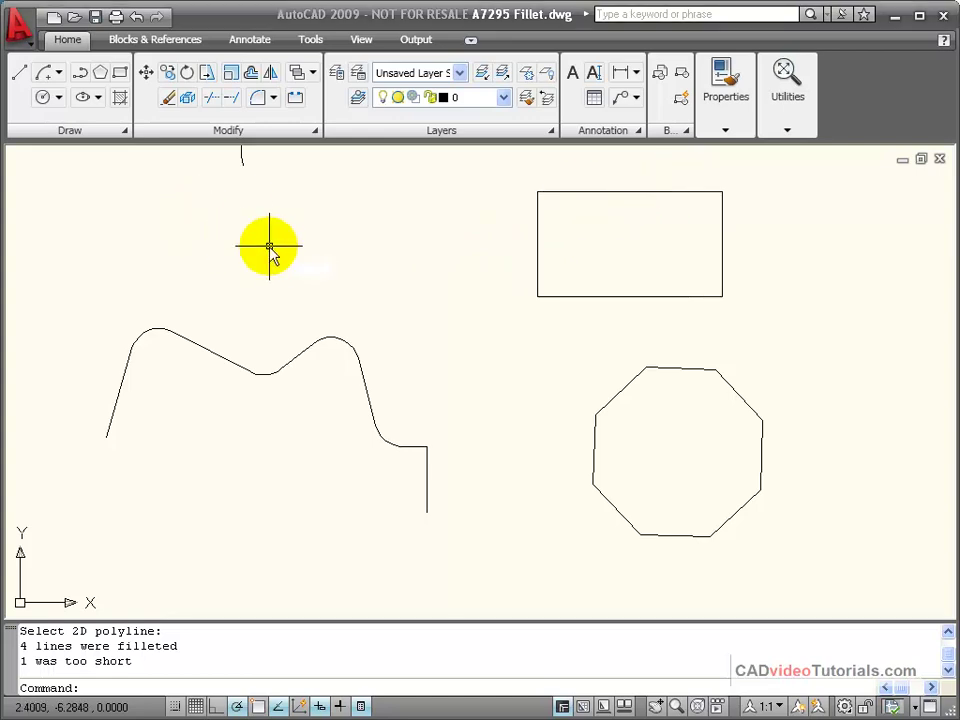
Fillet all four rectangle corners and all eight octagon corners as whole polylines
{"action": "type", "text": "f"}
{"action": "key", "text": "Return"}
{"action": "right_click", "coordinate": [346, 250]}
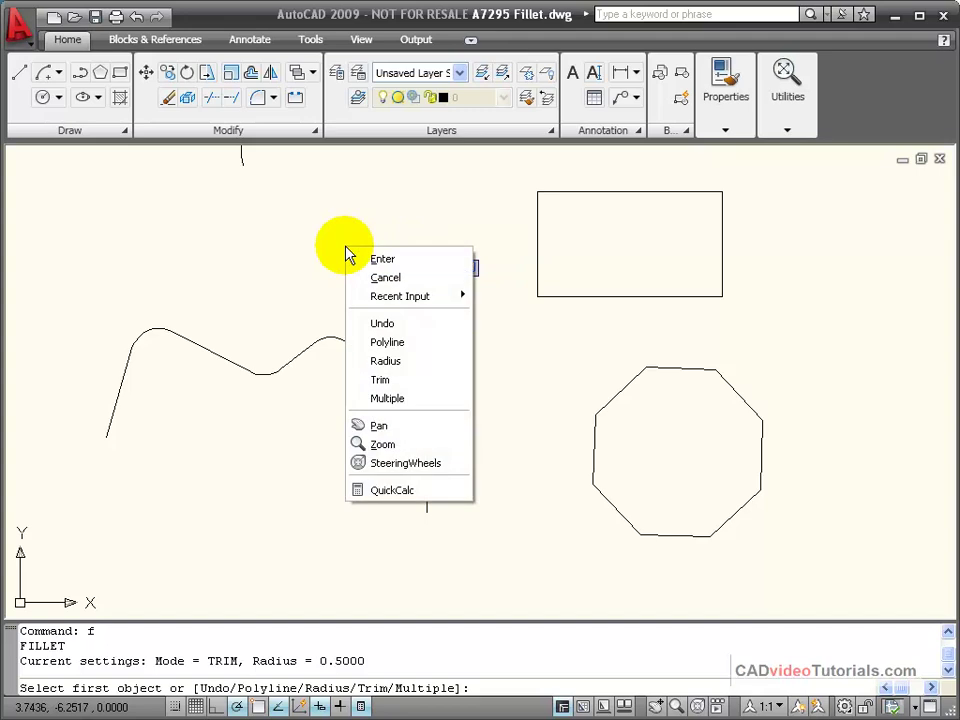
{"action": "left_click", "coordinate": [400, 342]}
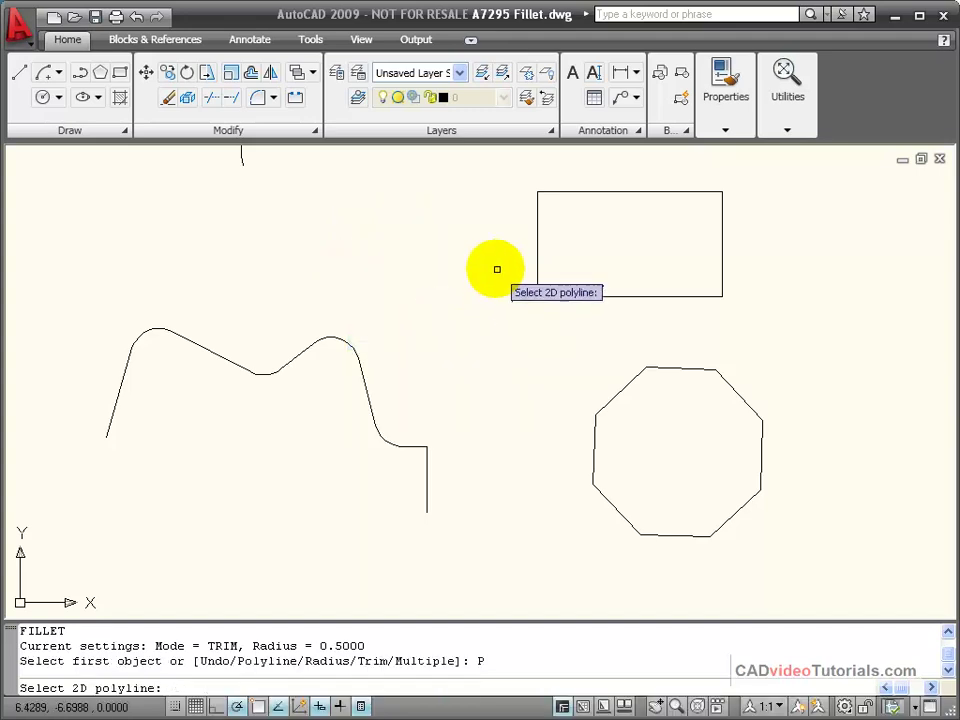
{"action": "left_click", "coordinate": [536, 232]}
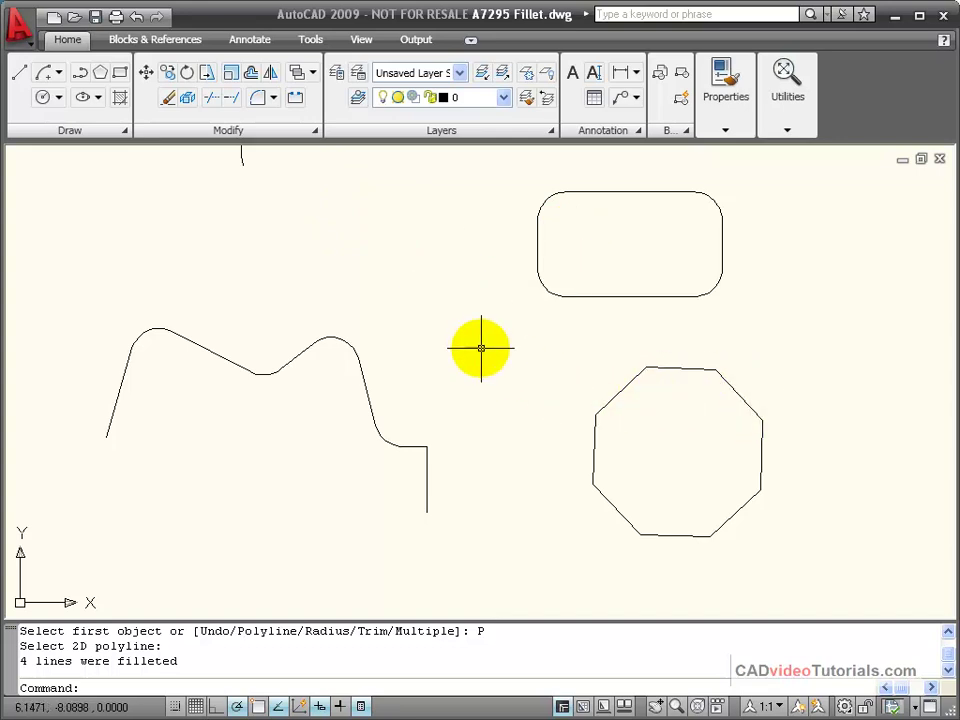
{"action": "type", "text": "f"}
{"action": "key", "text": "Return"}
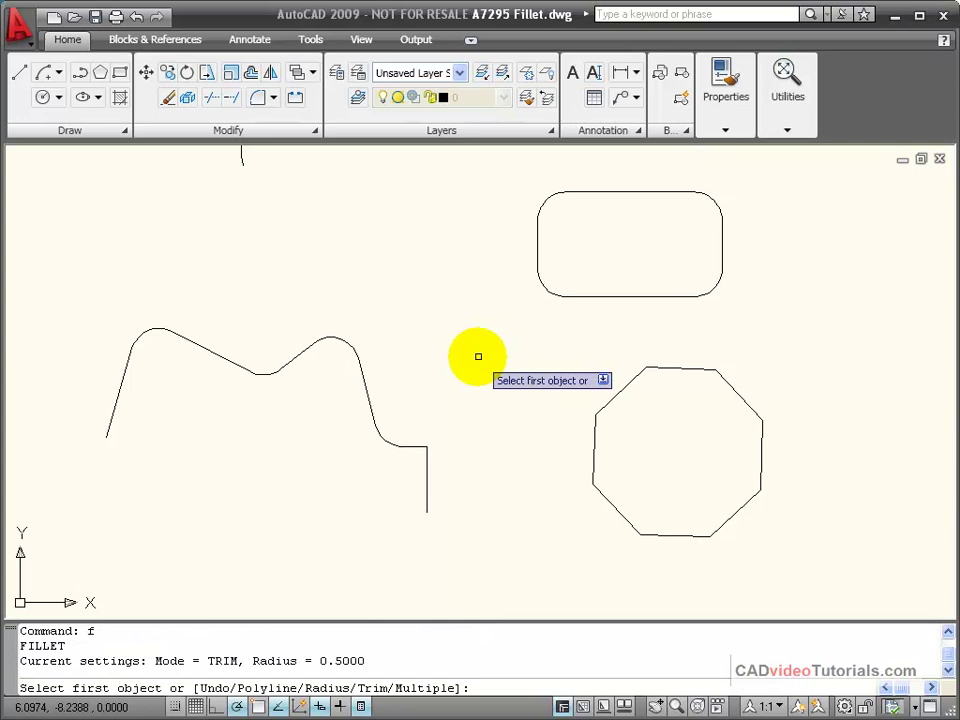
{"action": "right_click", "coordinate": [494, 366]}
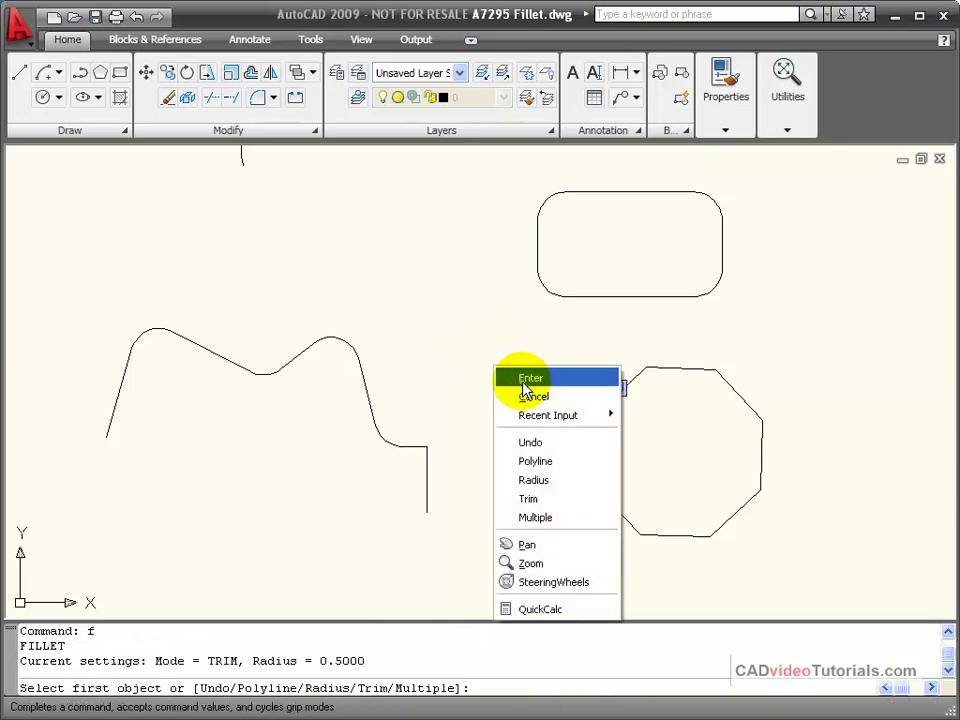
{"action": "left_click", "coordinate": [548, 459]}
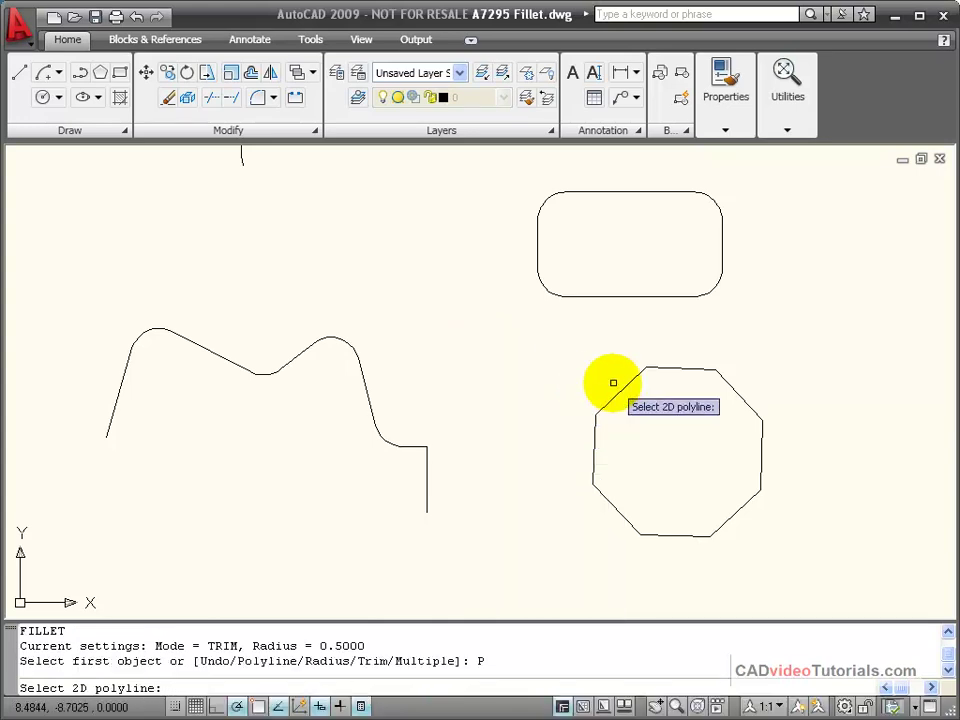
{"action": "left_click", "coordinate": [619, 389]}
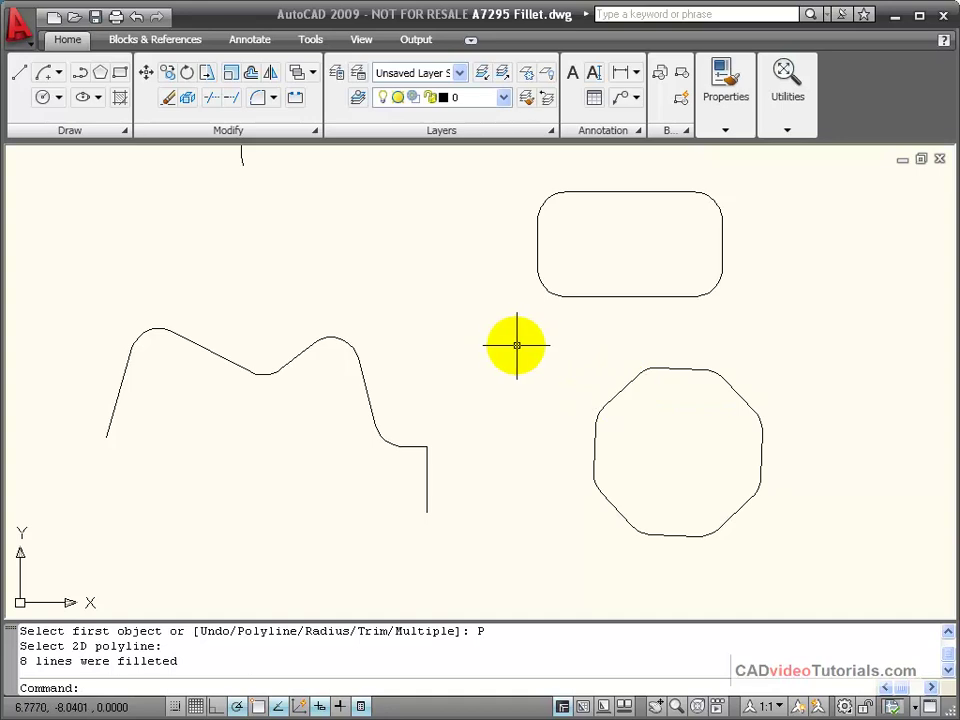